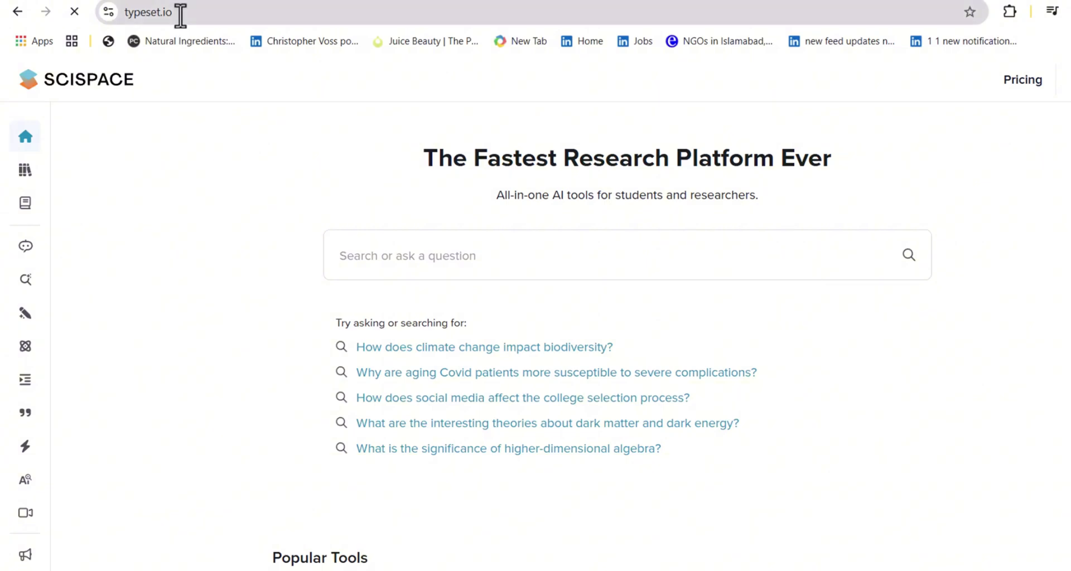
Search SciSpace with the pasted query on imidazolium ionic liquids replacing volatile organic solvents.
click(370, 254)
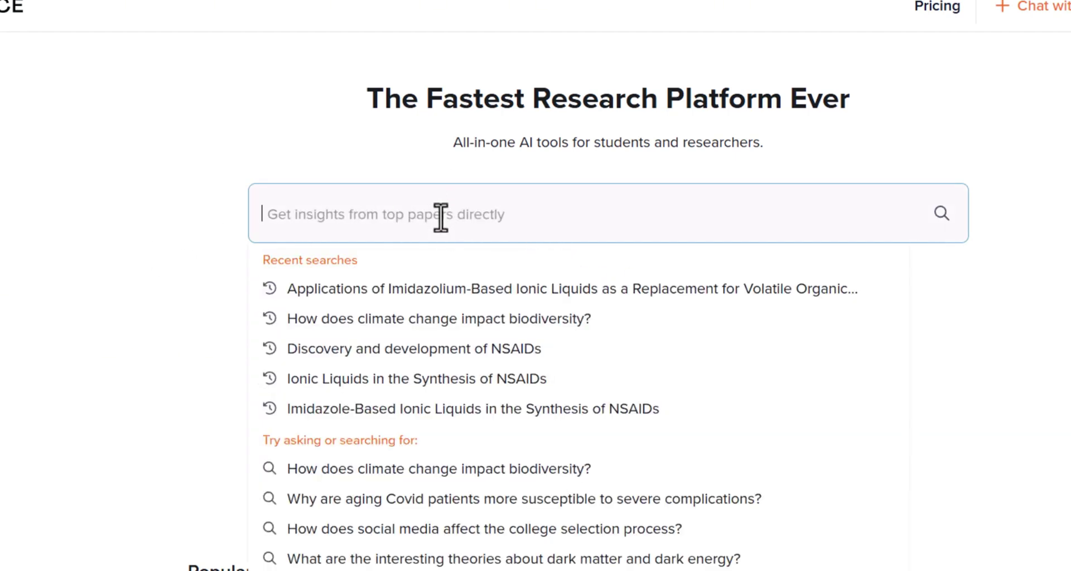
text(Applications of Imidazolium-Based Ionic Liquids as a Replacement for Volatile Organic Solvents in Organic Synthesis)
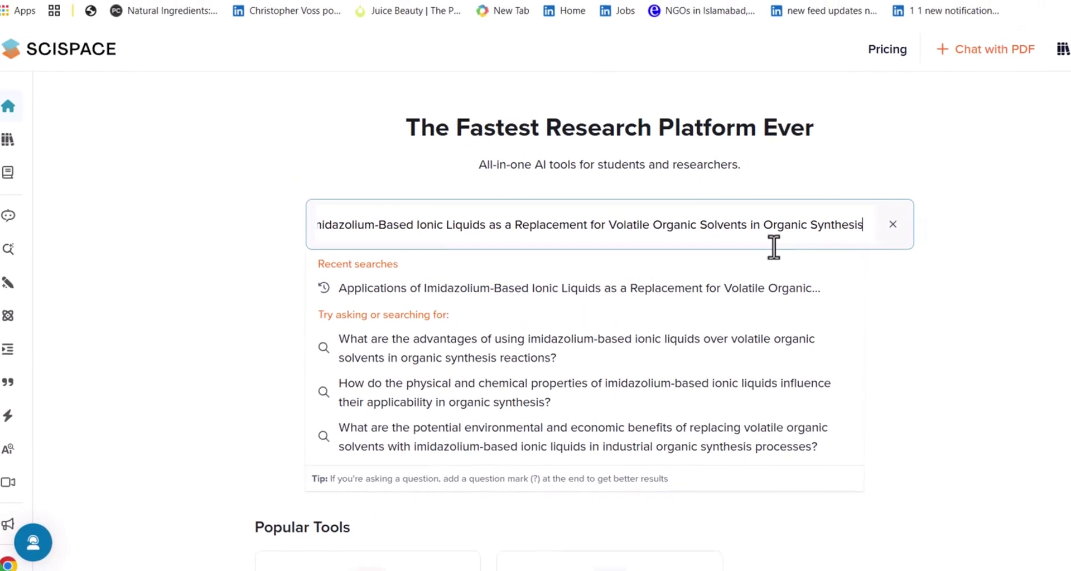
click(893, 310)
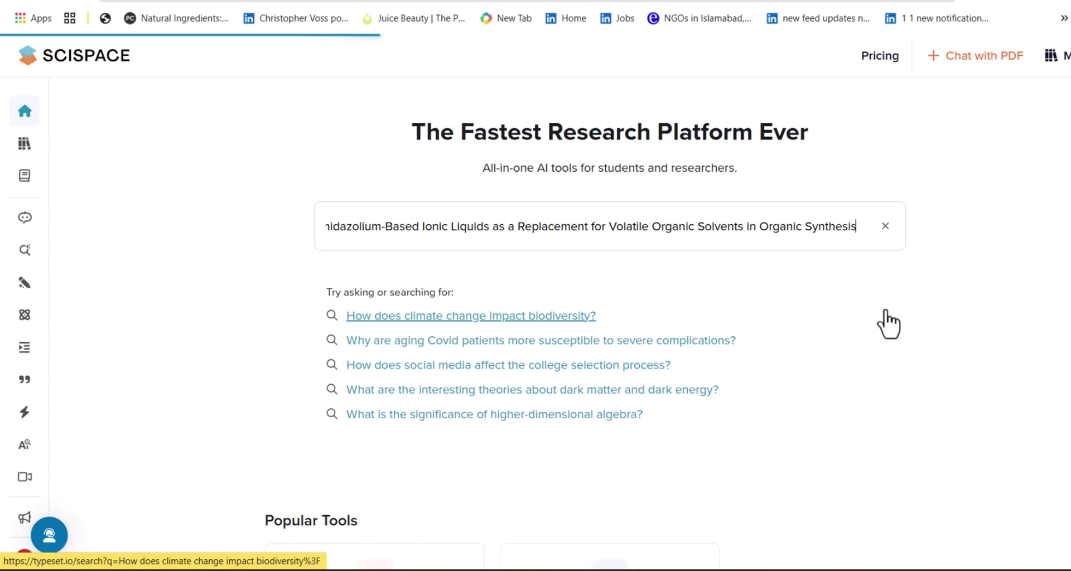
key(Return)
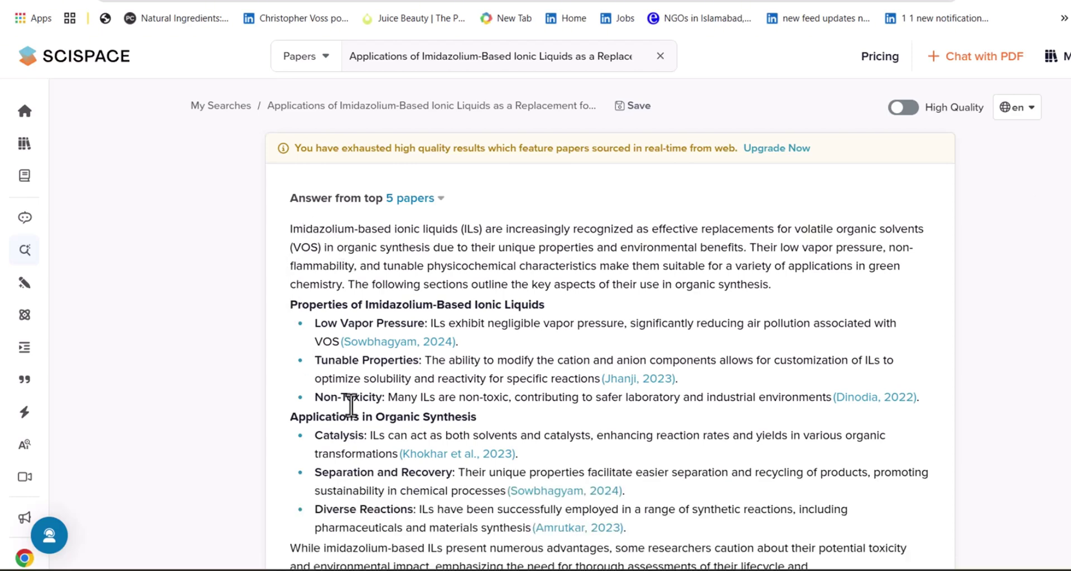
Scroll past the top-5-papers answer to the 10-paper table with its Insights column.
scroll(430, 385, down, 3)
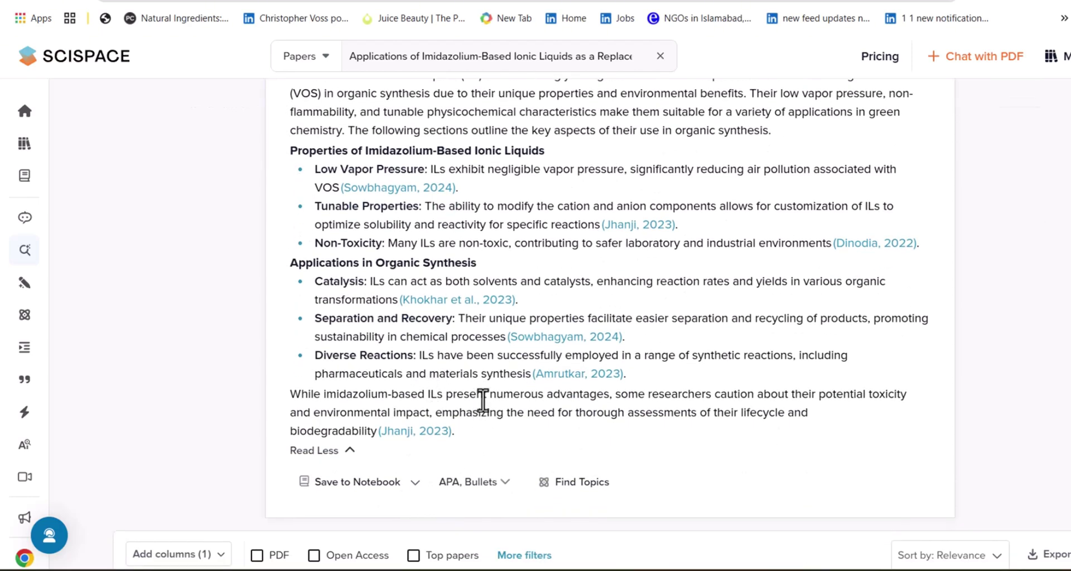
scroll(483, 399, up, 2)
scroll(265, 310, down, 10)
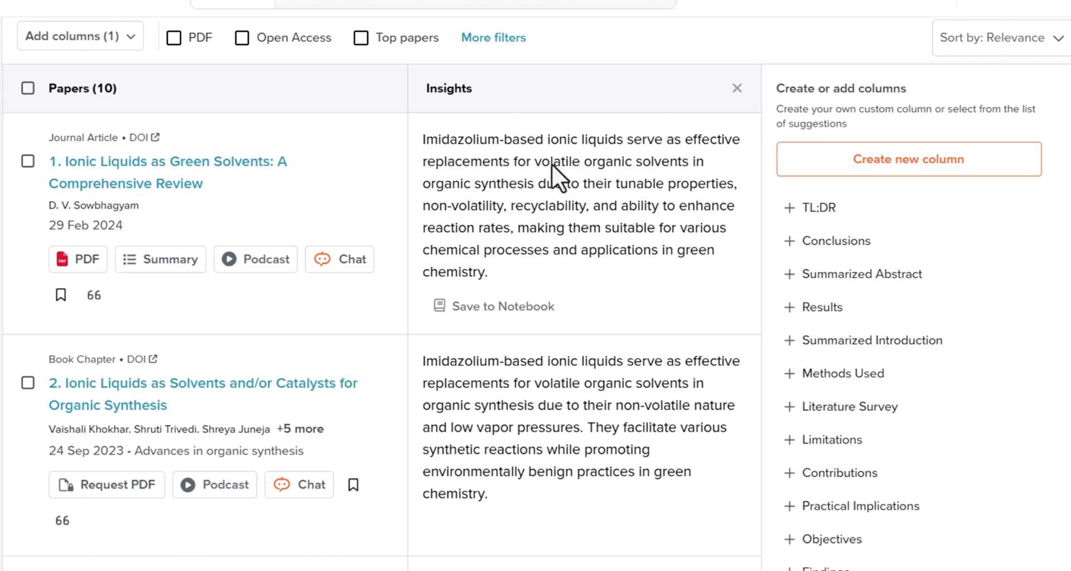
Highlight the opening of paper 1's insight and scroll to the bottom of the list.
drag(423, 139, 513, 164)
scroll(511, 345, down, 3)
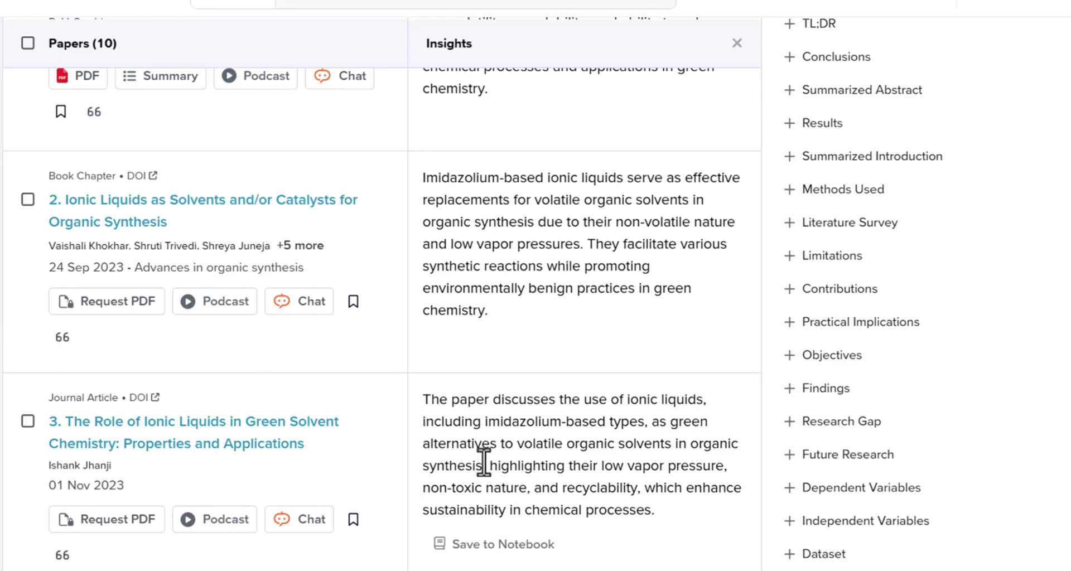
scroll(555, 454, down, 5)
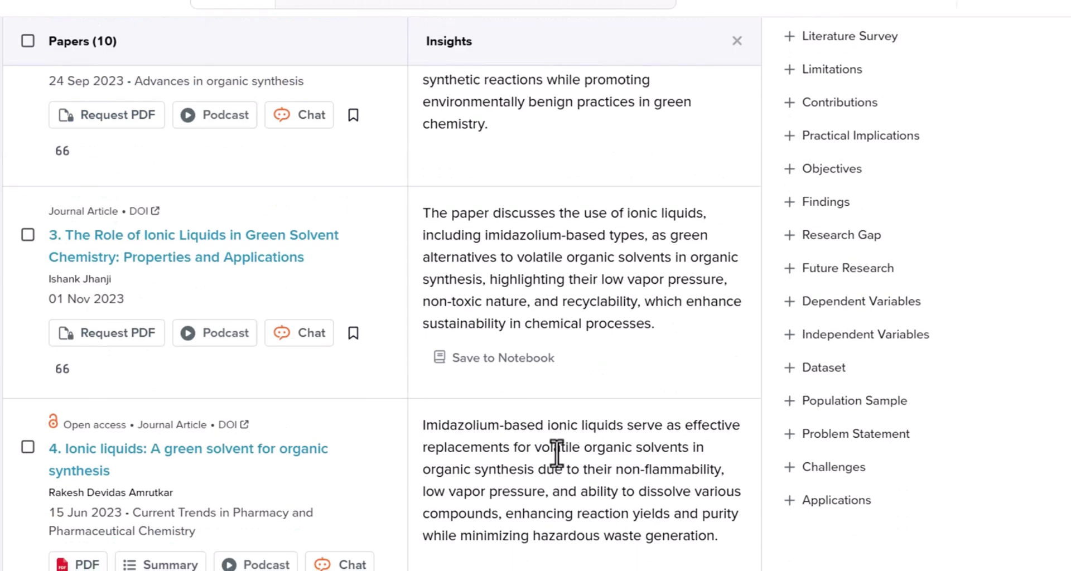
scroll(444, 377, down, 8)
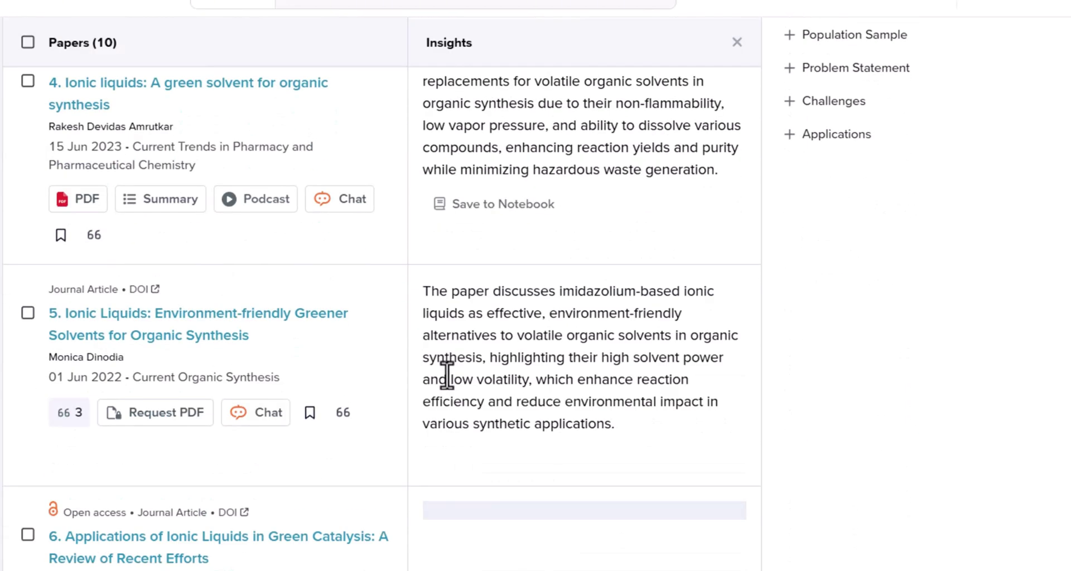
scroll(447, 376, down, 7)
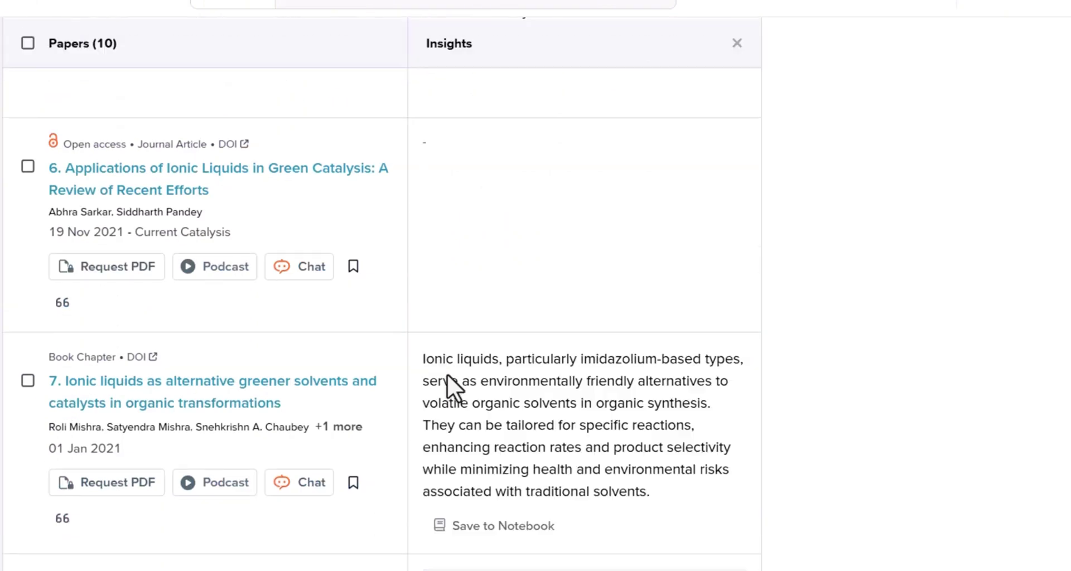
scroll(447, 374, down, 12)
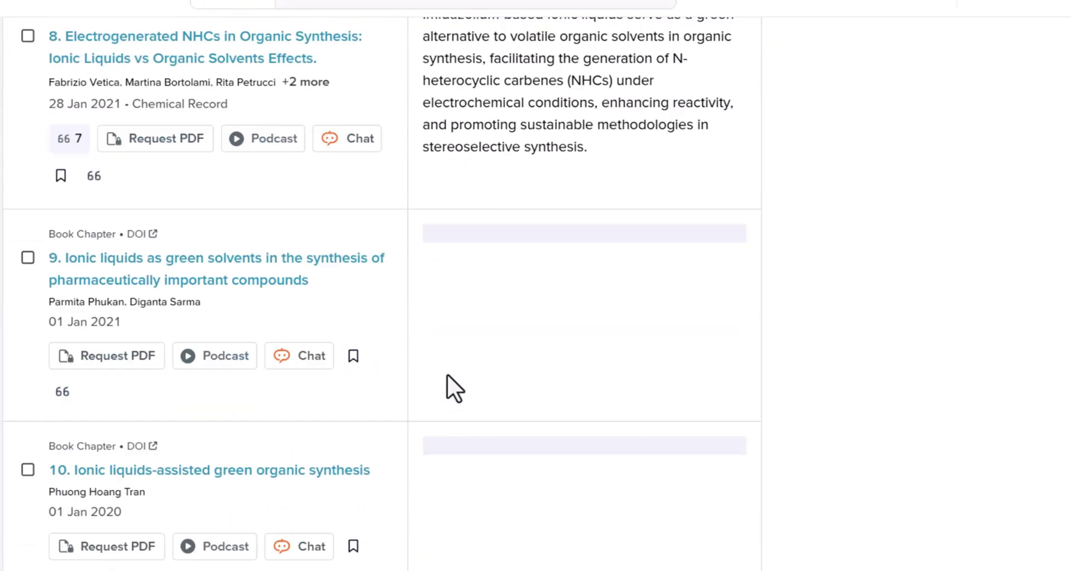
Load more papers so the table grows to 20, then scroll back up.
click(593, 402)
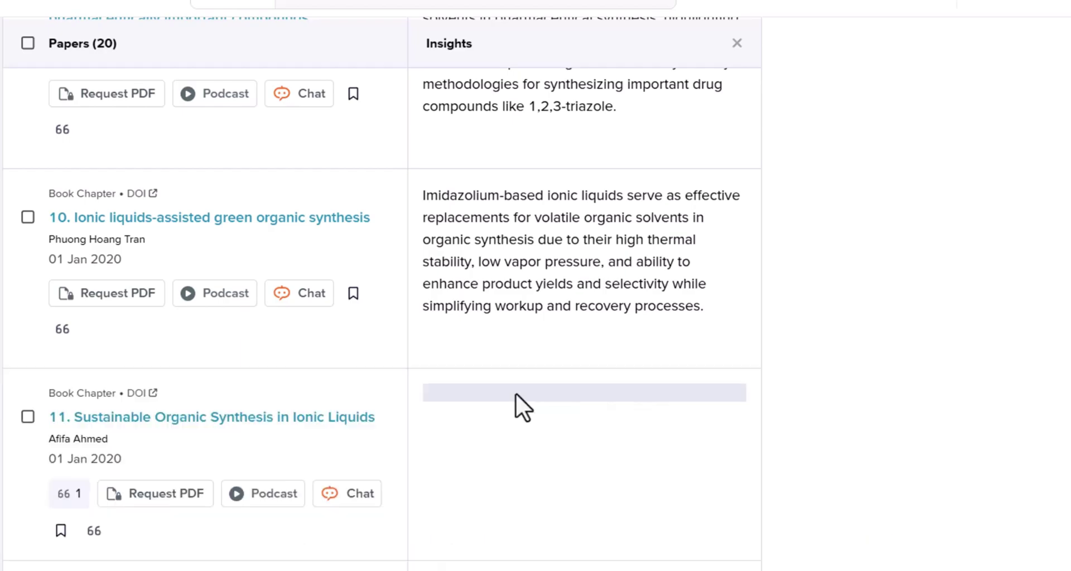
scroll(397, 369, down, 5)
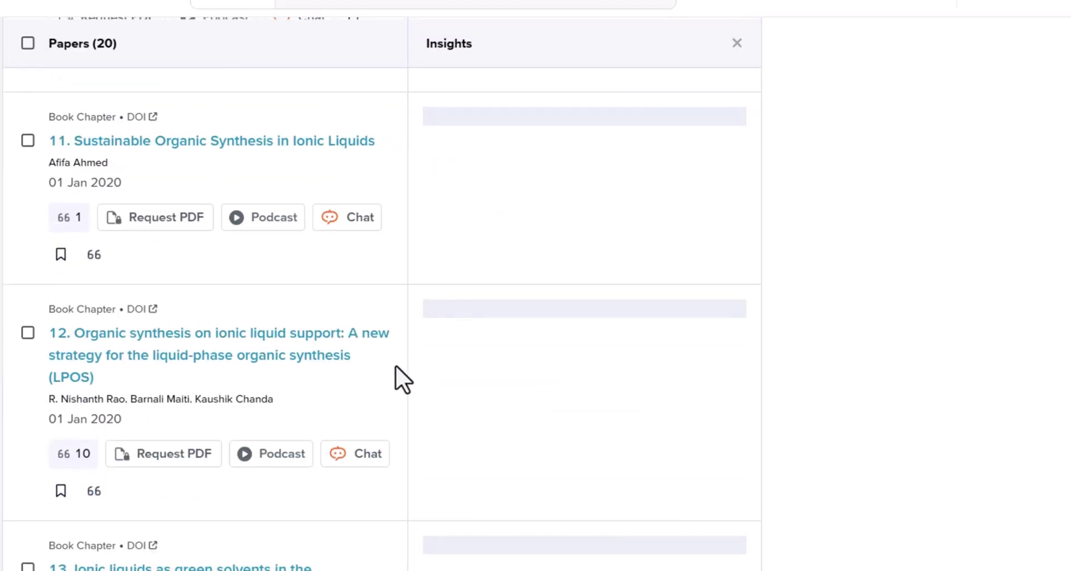
scroll(395, 366, down, 5)
scroll(395, 367, up, 20)
scroll(394, 363, up, 20)
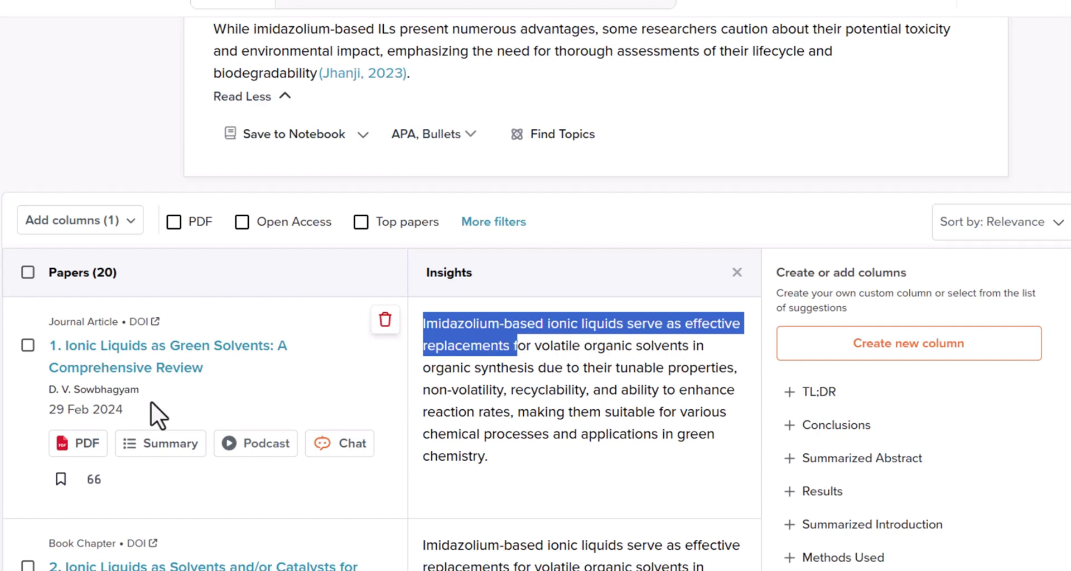
drag(92, 410, 127, 413)
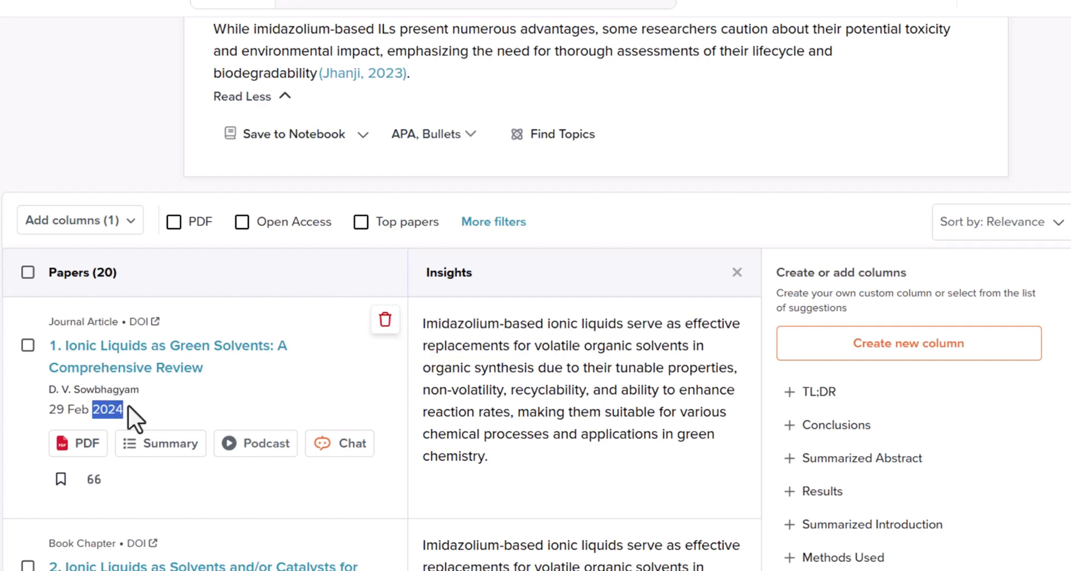
scroll(187, 399, down, 5)
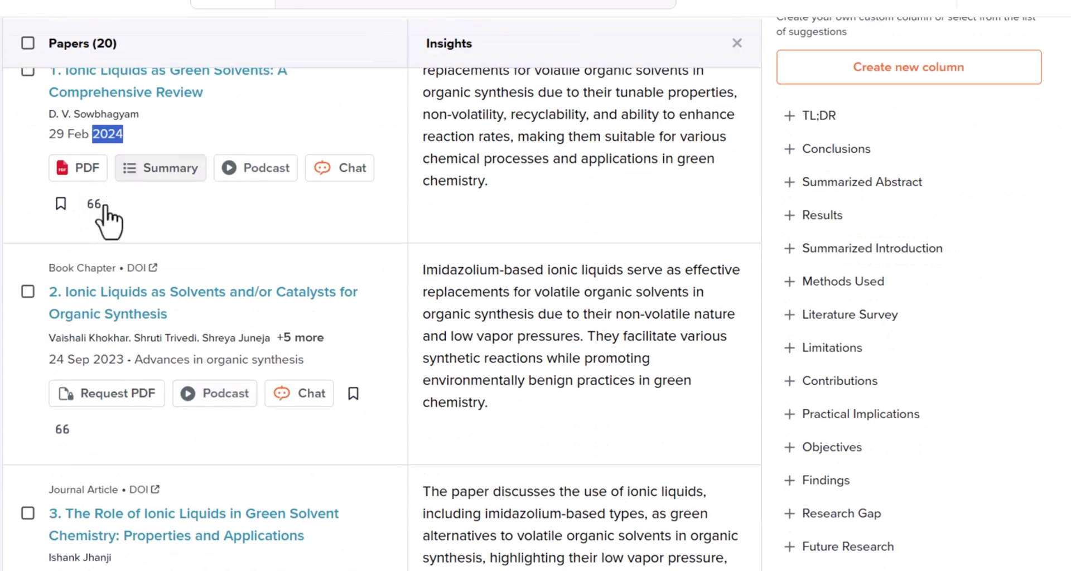
drag(93, 360, 130, 365)
scroll(146, 431, down, 3)
drag(93, 394, 122, 423)
scroll(96, 427, down, 4)
scroll(128, 446, down, 5)
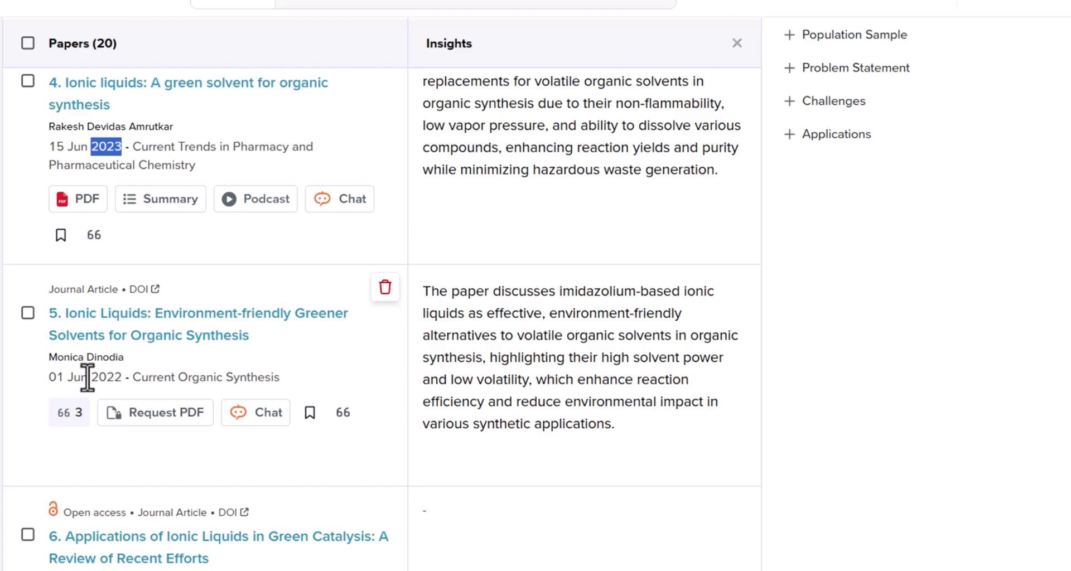
scroll(634, 303, up, 12)
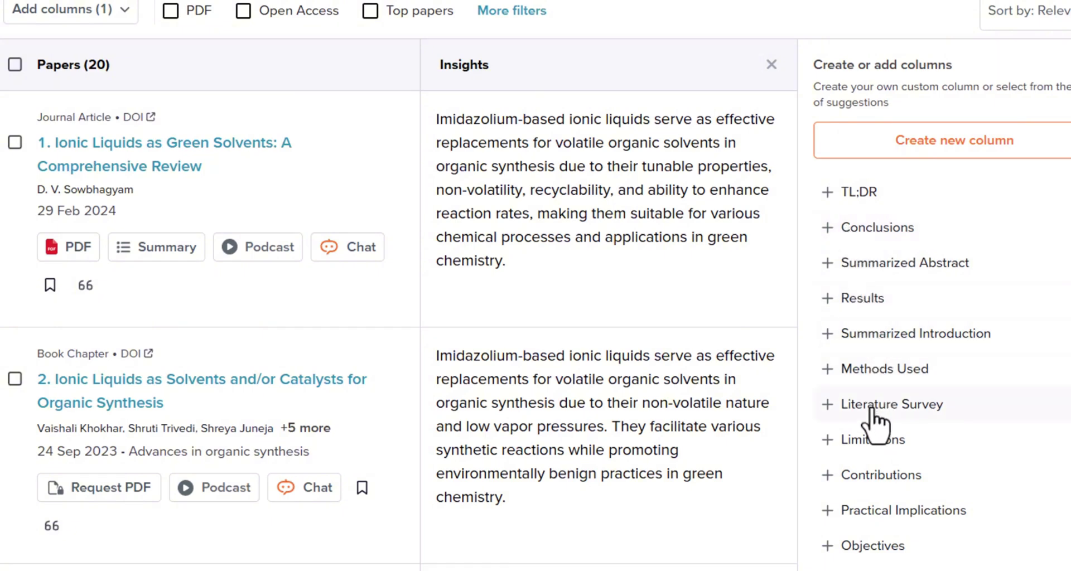
Add Conclusions and Results columns to the 20-paper table.
scroll(855, 509, down, 3)
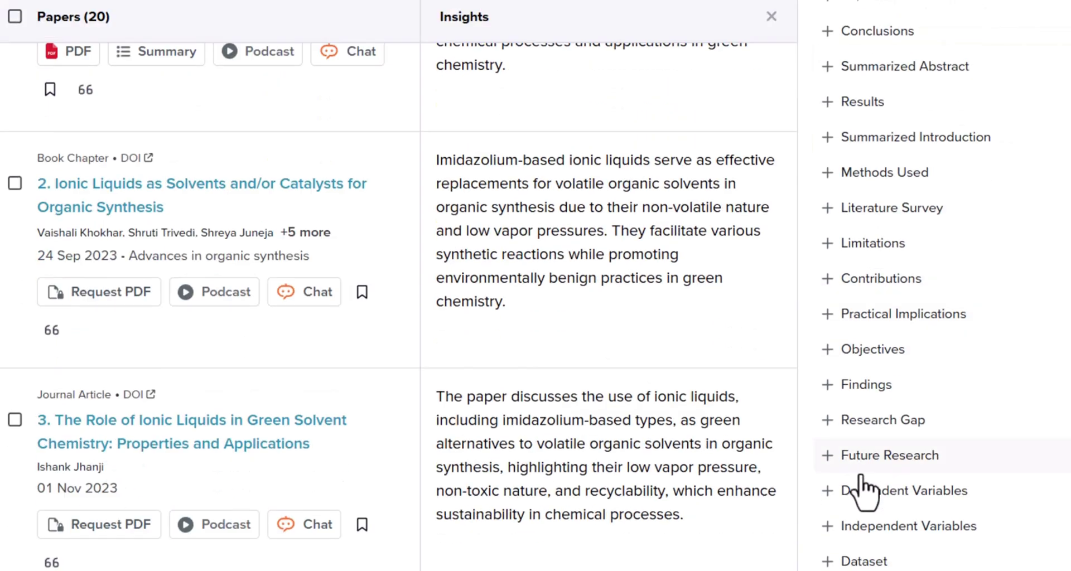
scroll(856, 337, up, 3)
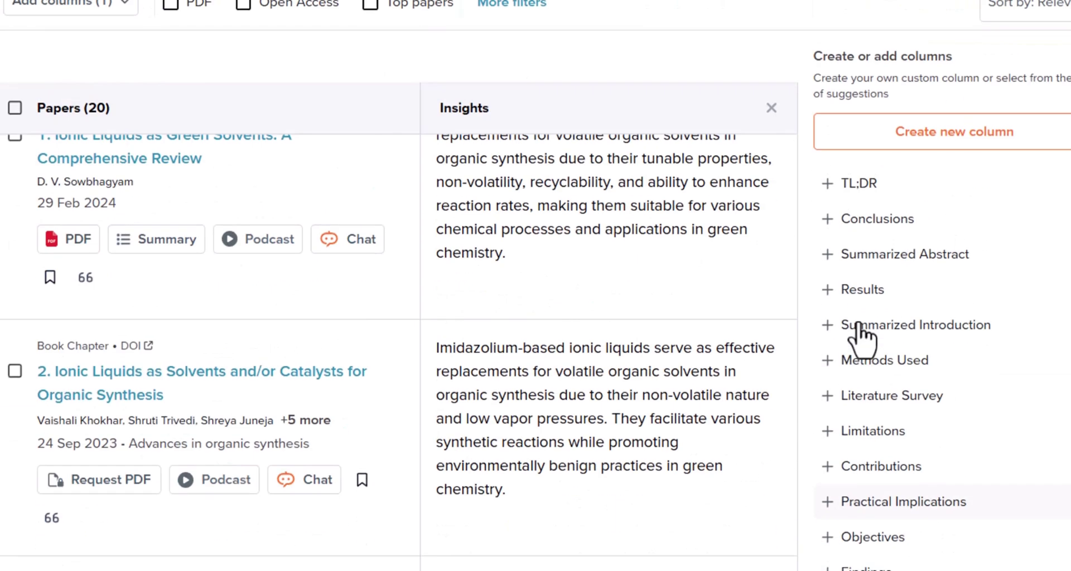
click(877, 228)
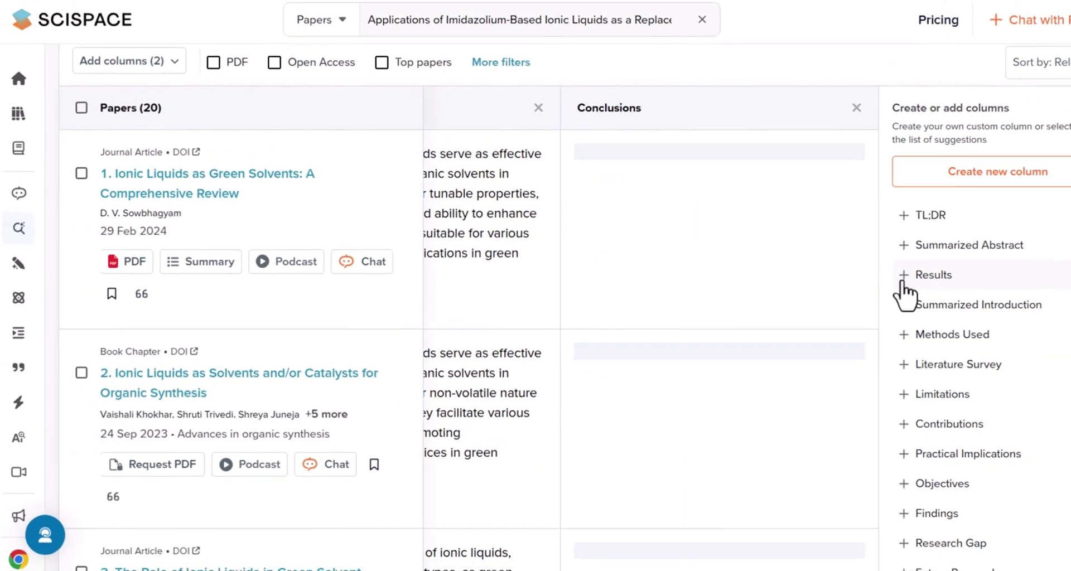
click(904, 277)
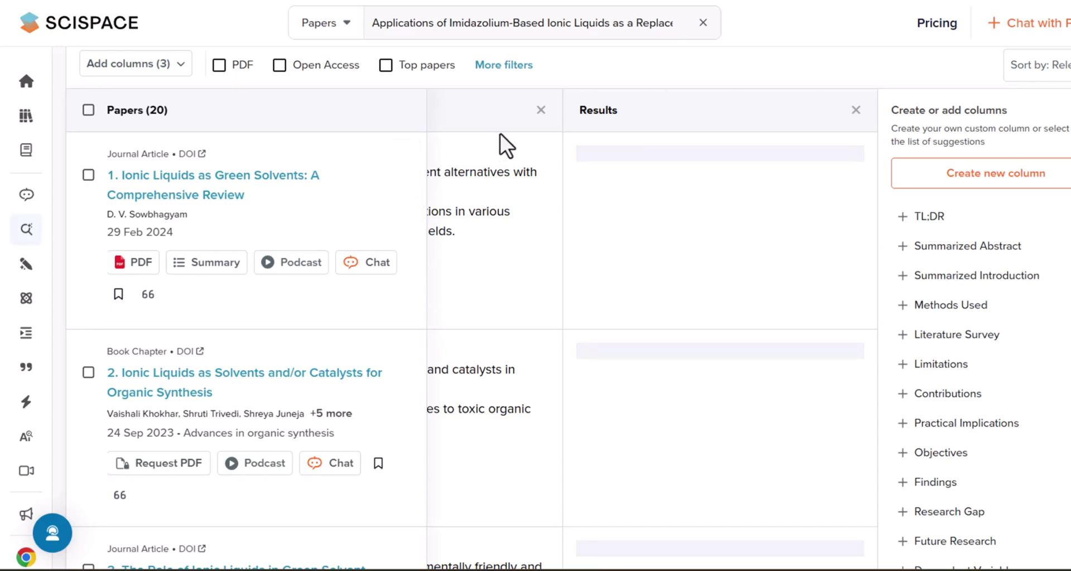
Scroll through the table reviewing each paper's bullet-point findings in the Results column.
scroll(563, 507, down, 1)
scroll(580, 491, up, 1)
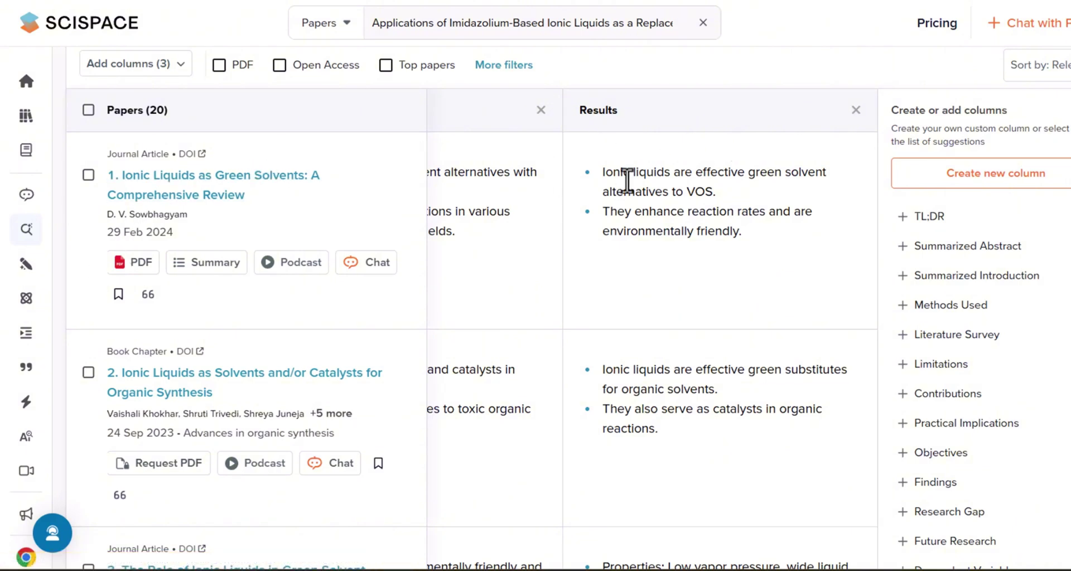
mouse_move(612, 172)
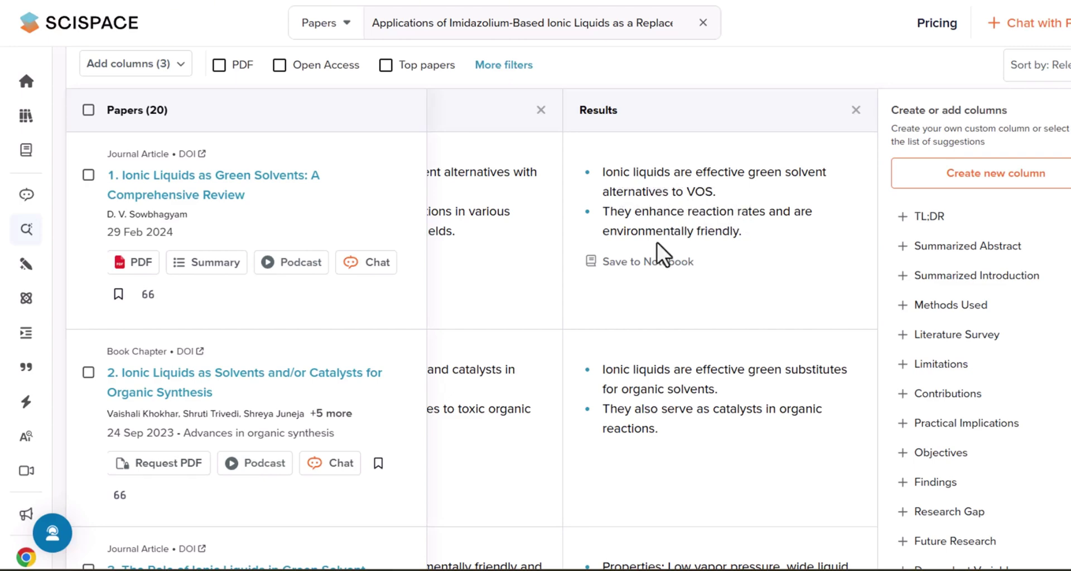
scroll(672, 307, down, 15)
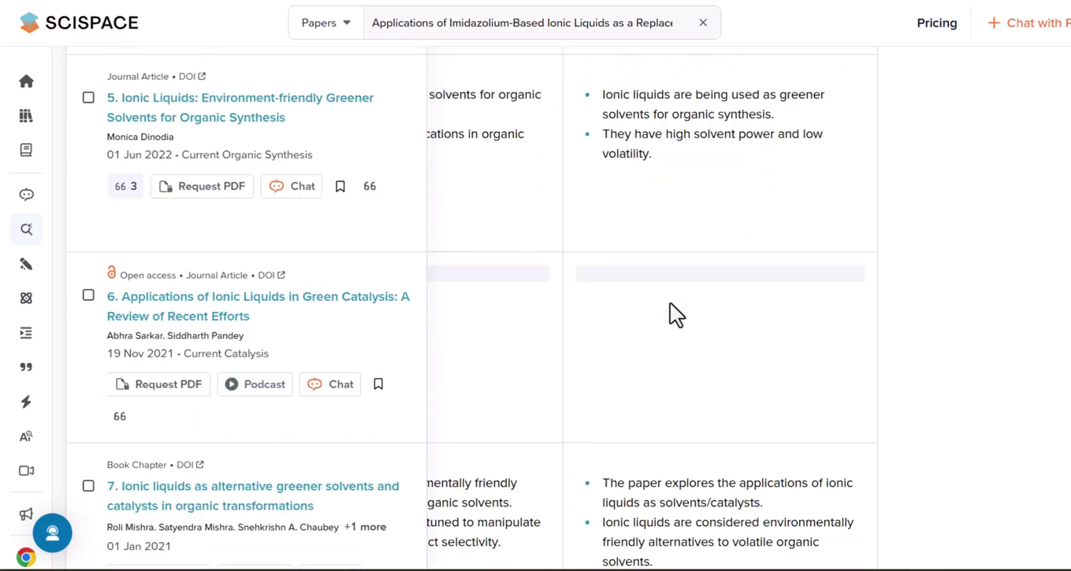
scroll(675, 312, down, 8)
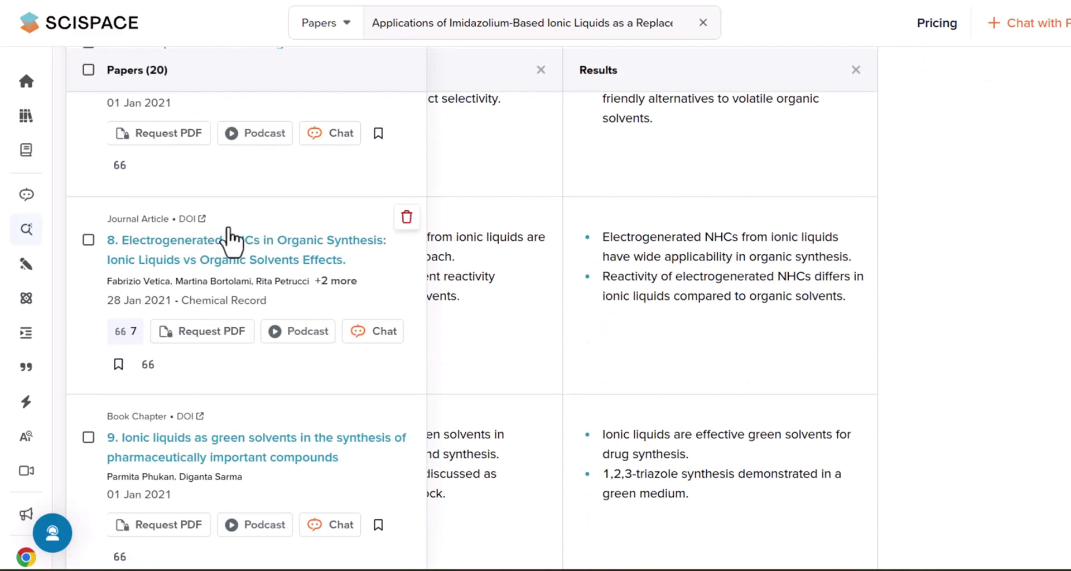
scroll(358, 305, up, 15)
scroll(939, 383, down, 5)
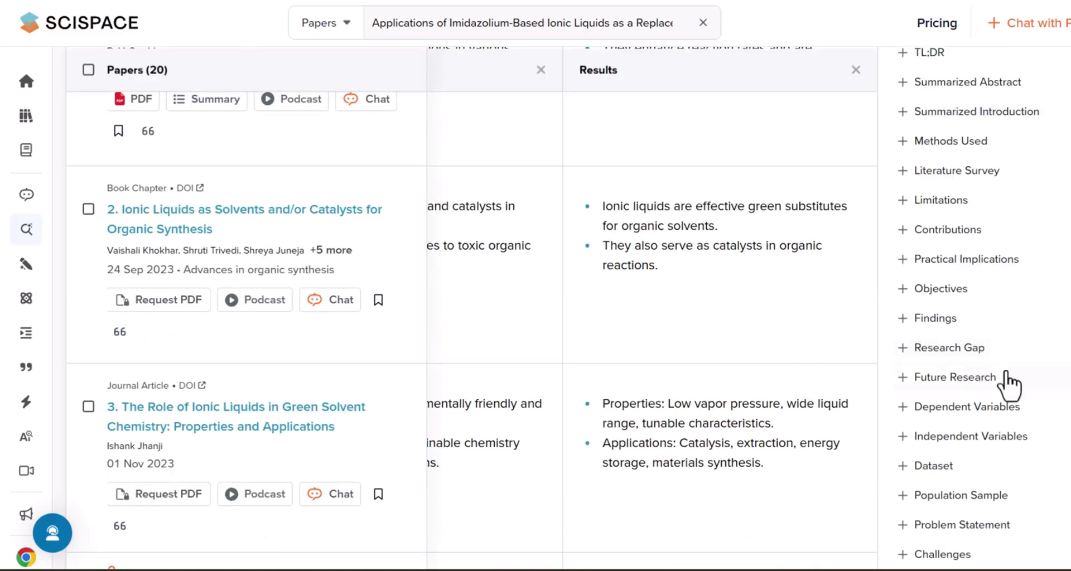
scroll(990, 383, down, 4)
scroll(953, 330, up, 4)
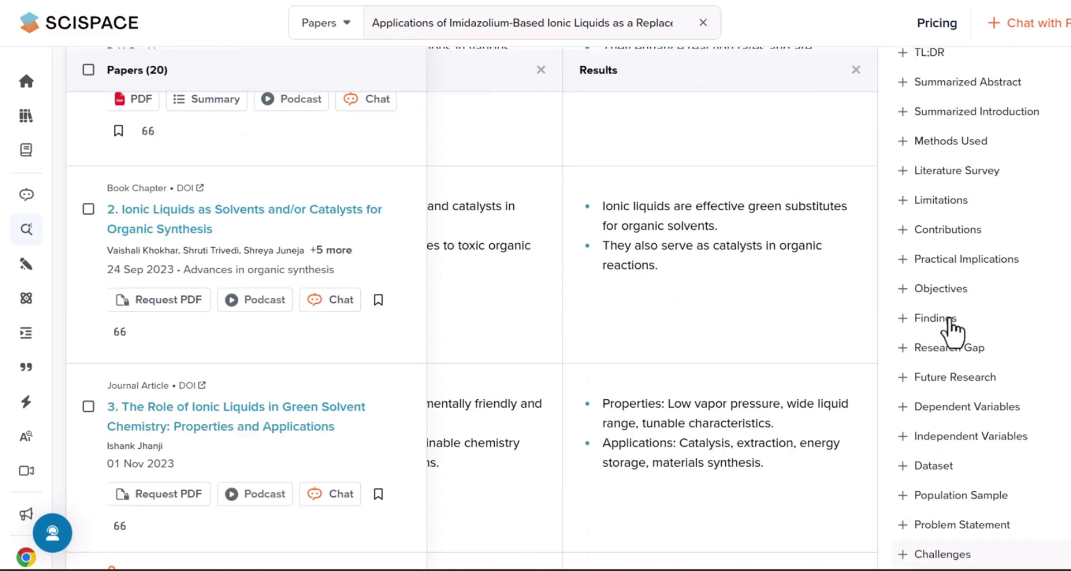
scroll(951, 323, up, 3)
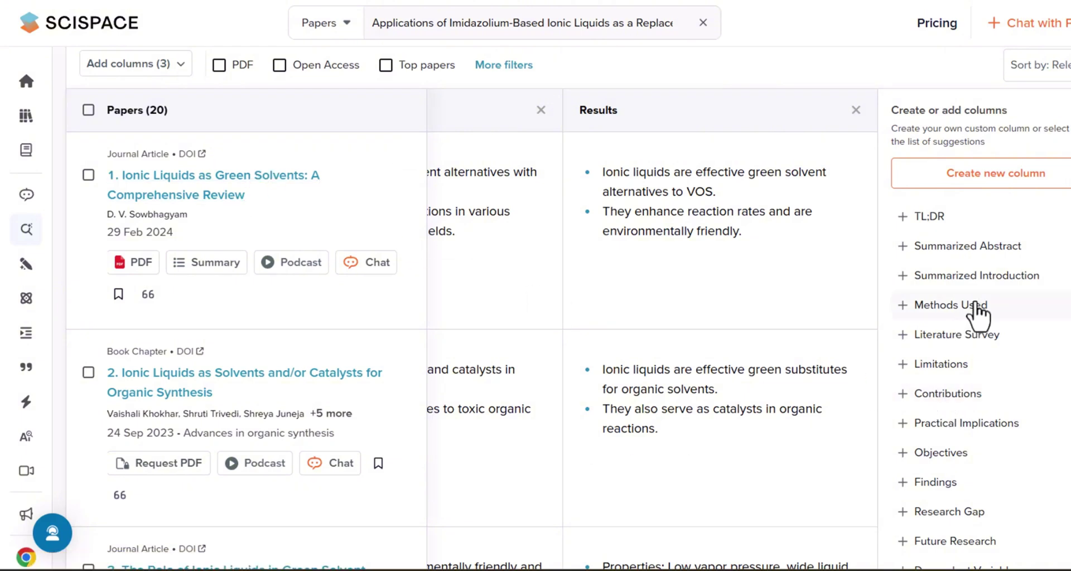
scroll(382, 324, up, 4)
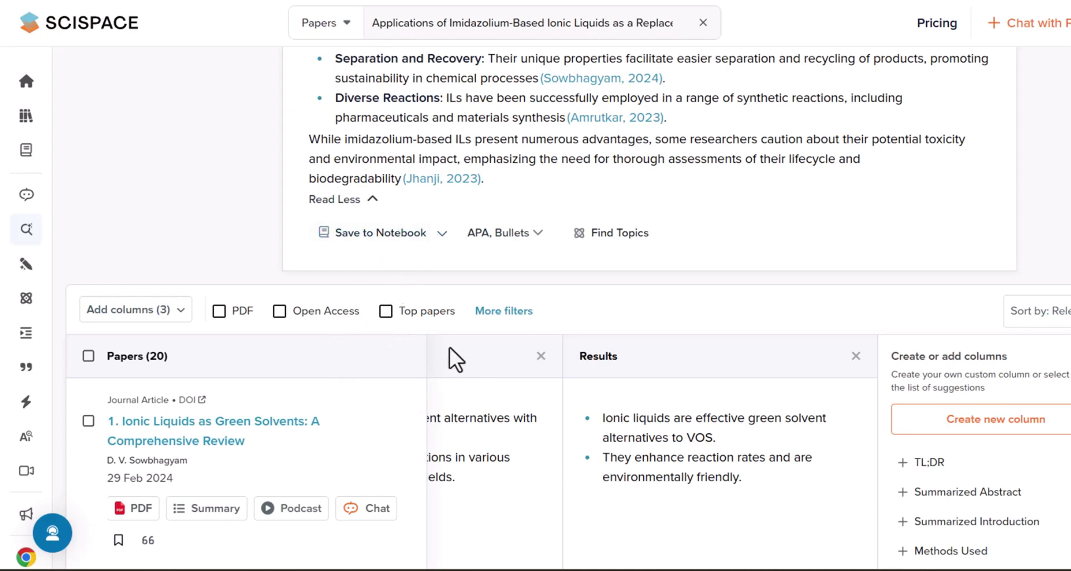
scroll(446, 352, down, 4)
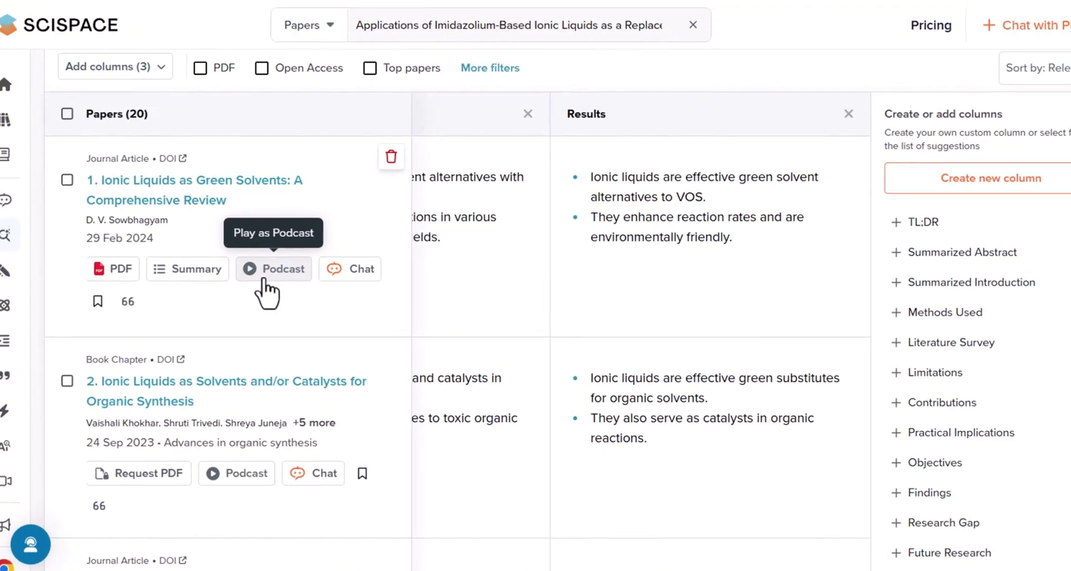
Play paper 1, 'Ionic Liquids as Green Solvents', as a podcast and pause at 0:26.
click(270, 281)
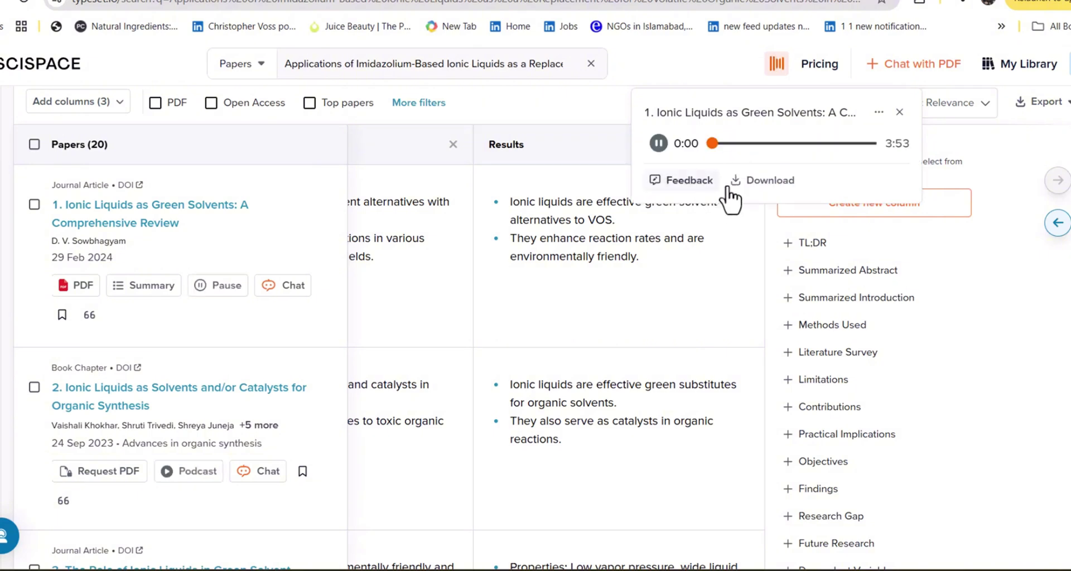
click(658, 143)
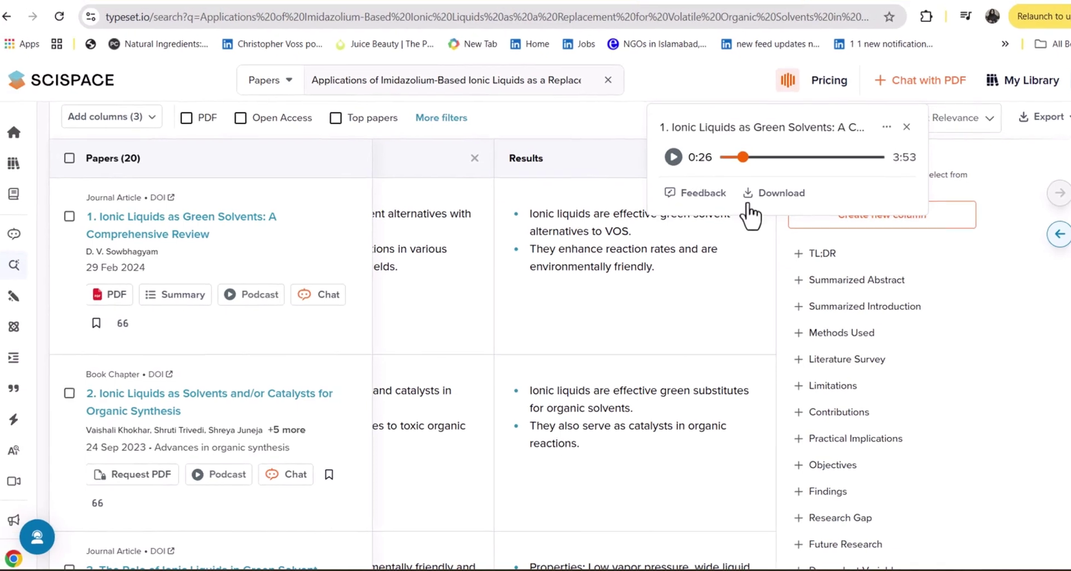
Attempt the podcast download, dismiss the premium upgrade offer, and open a chat for paper 2.
click(753, 209)
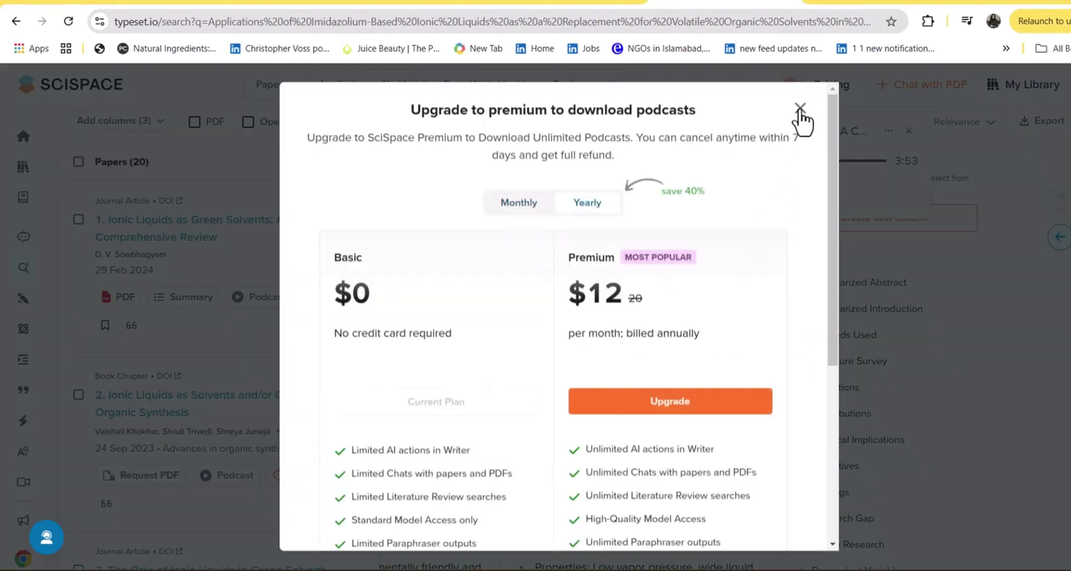
click(800, 108)
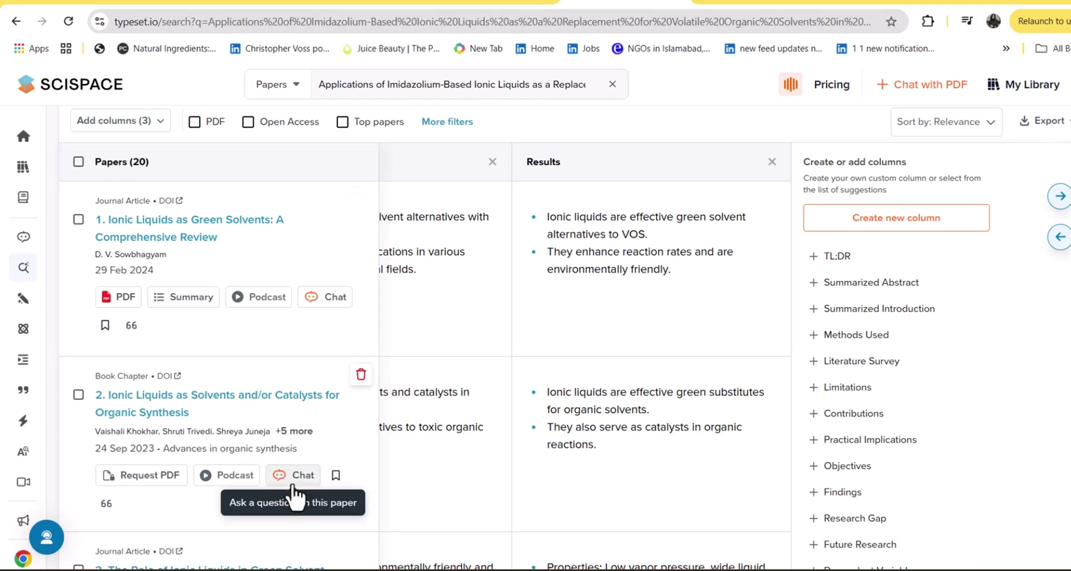
click(293, 491)
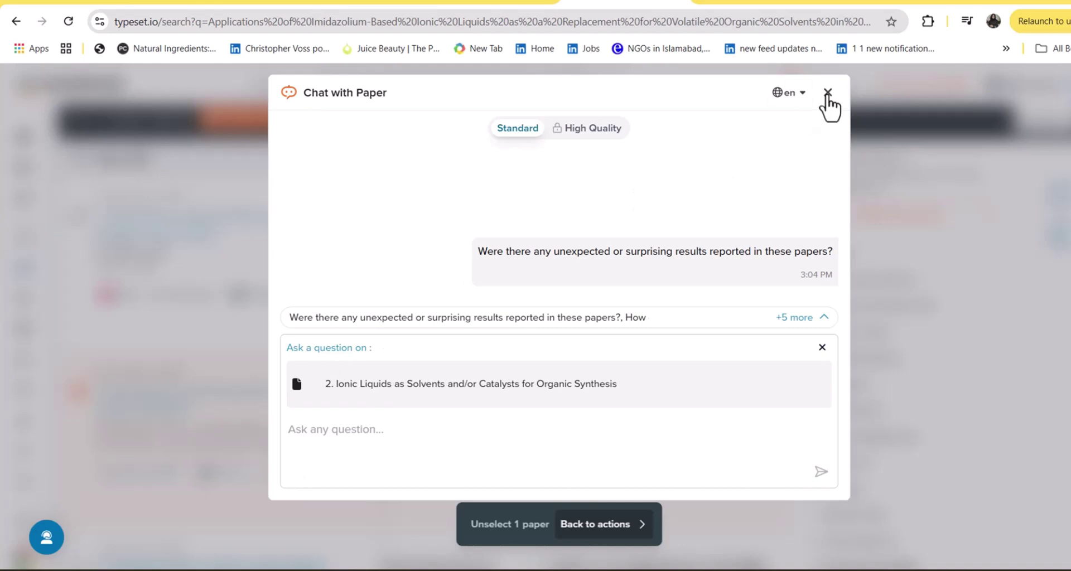
Close the paper chat, open paper 2's page and show all 12 suggested questions.
click(827, 94)
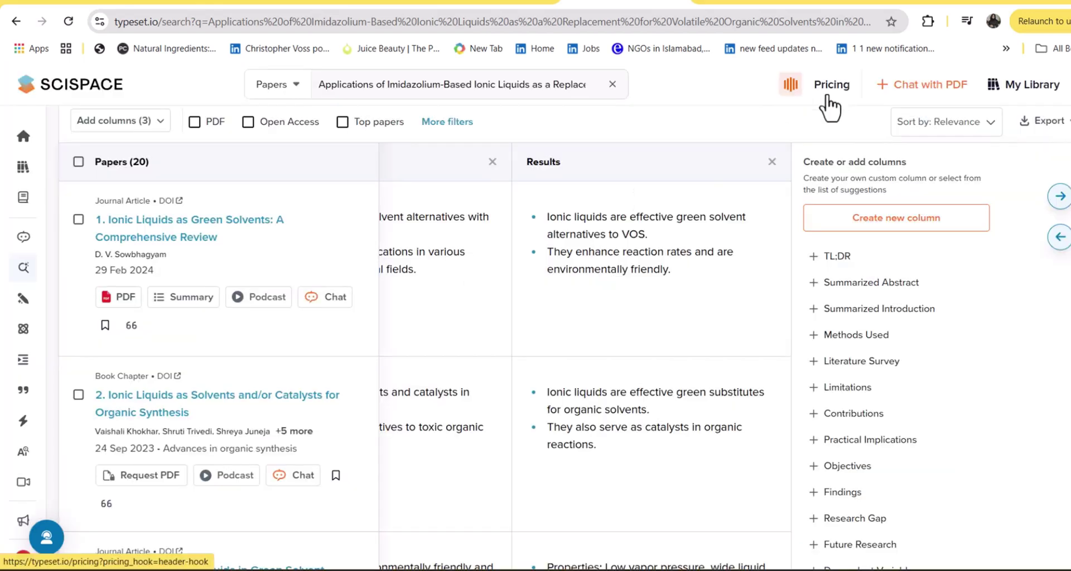
click(222, 397)
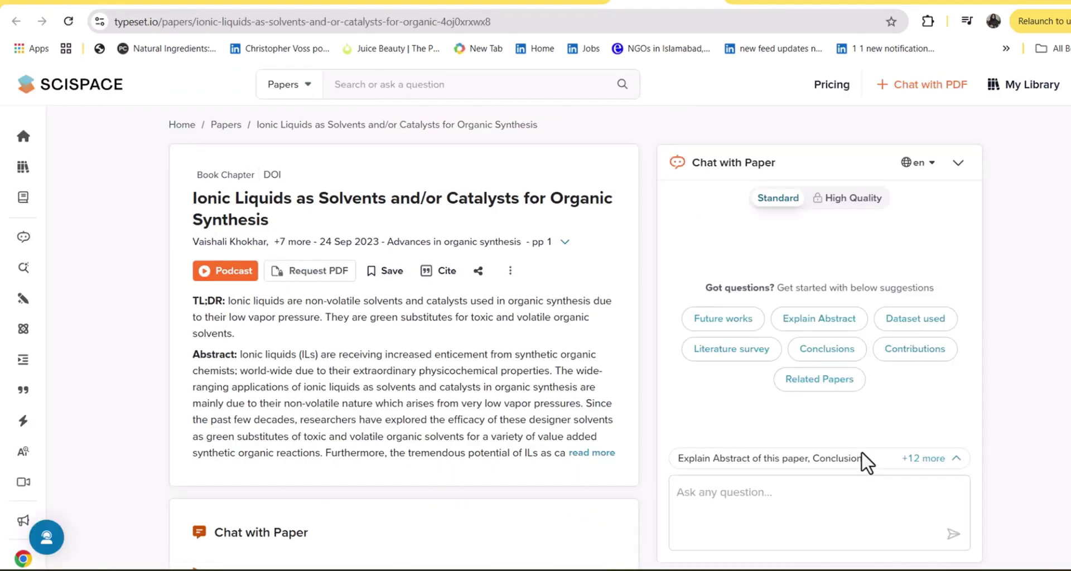
click(913, 459)
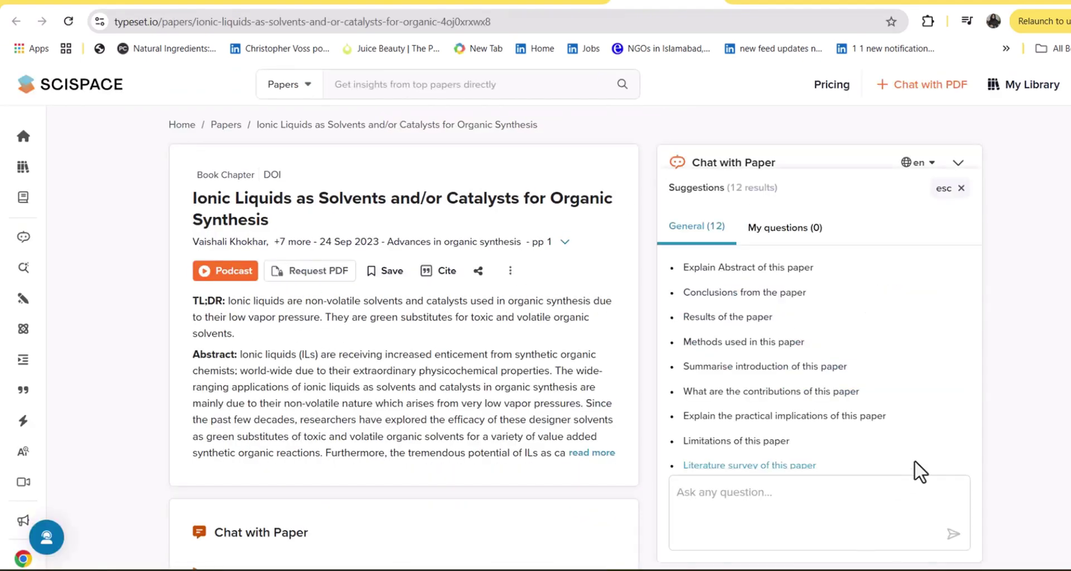
Ask the paper chat 'Conclusions from the paper' and scroll through the returned answer.
scroll(773, 325, down, 2)
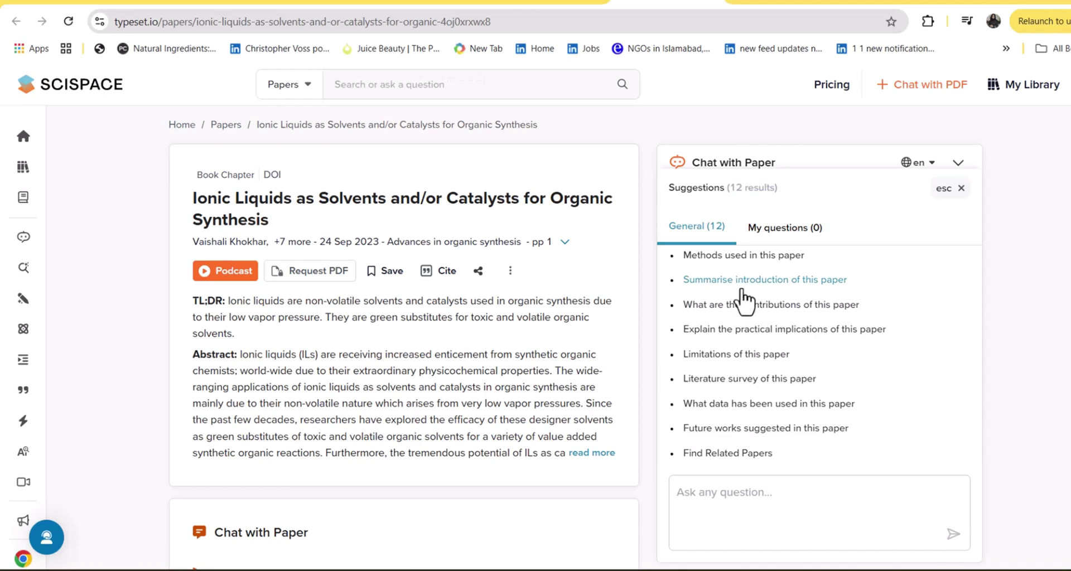
scroll(744, 312, up, 3)
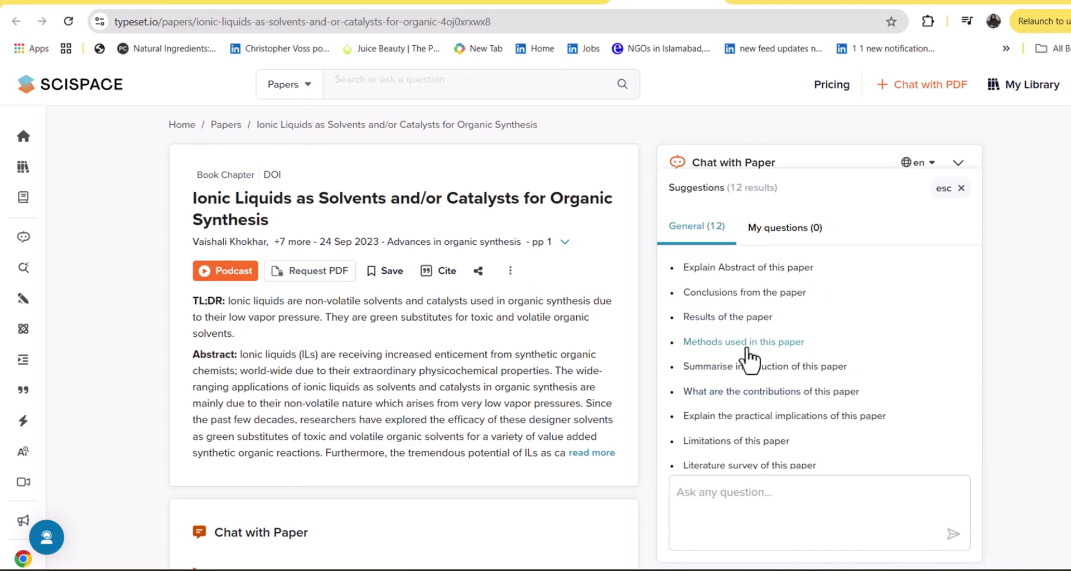
click(722, 296)
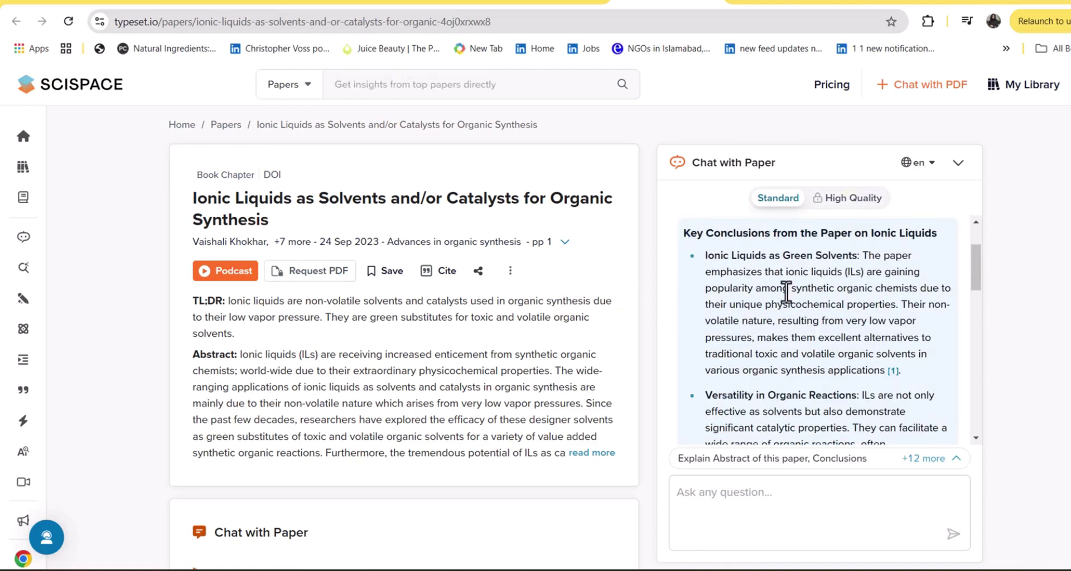
scroll(786, 296, down, 10)
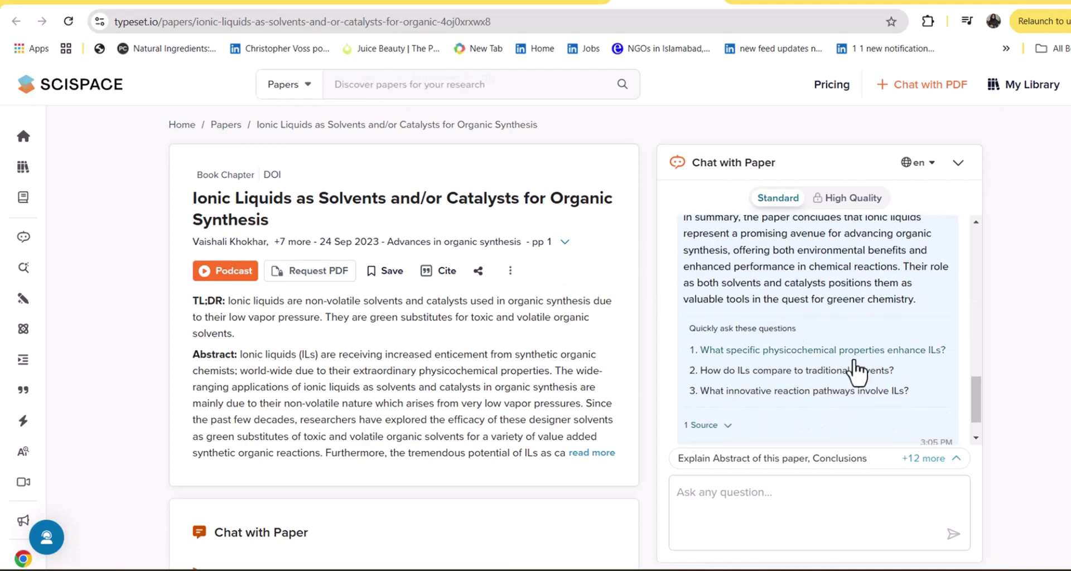
scroll(820, 304, up, 3)
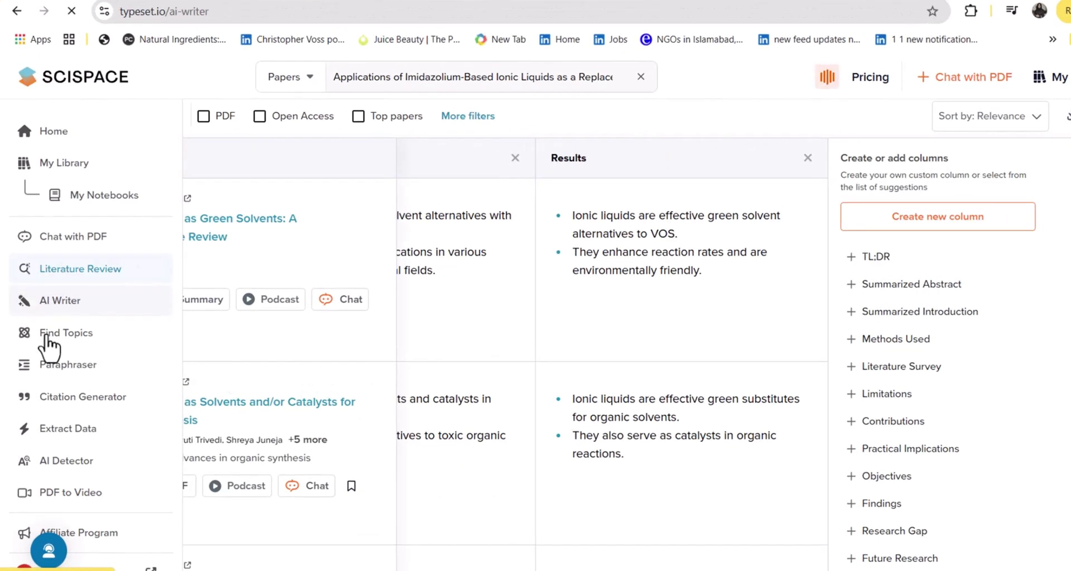
Accept four AI suggestions, including sentences on versatility and sustainable practices, below the title.
scroll(725, 295, down, 5)
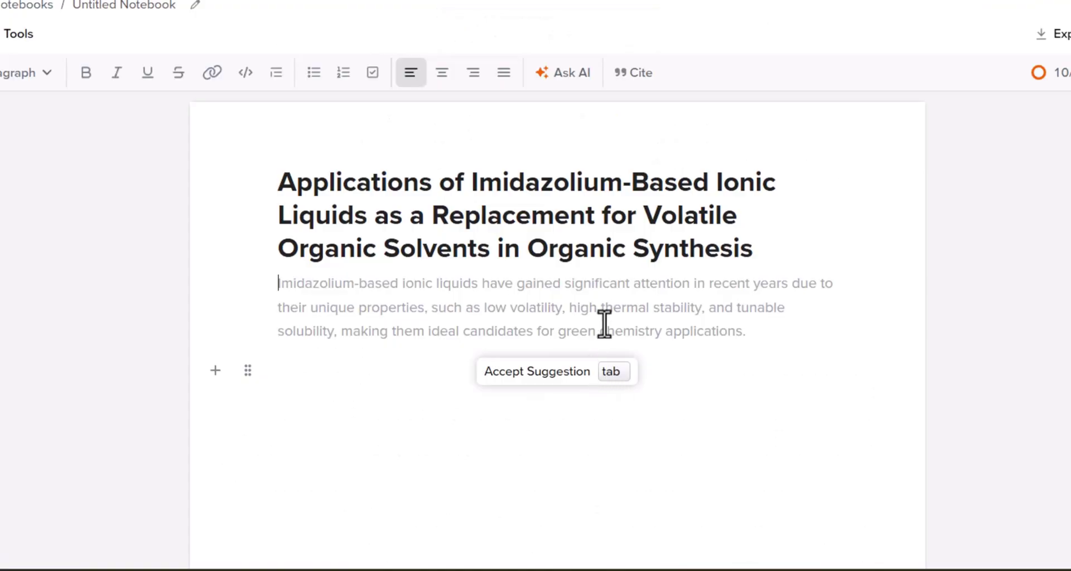
click(583, 381)
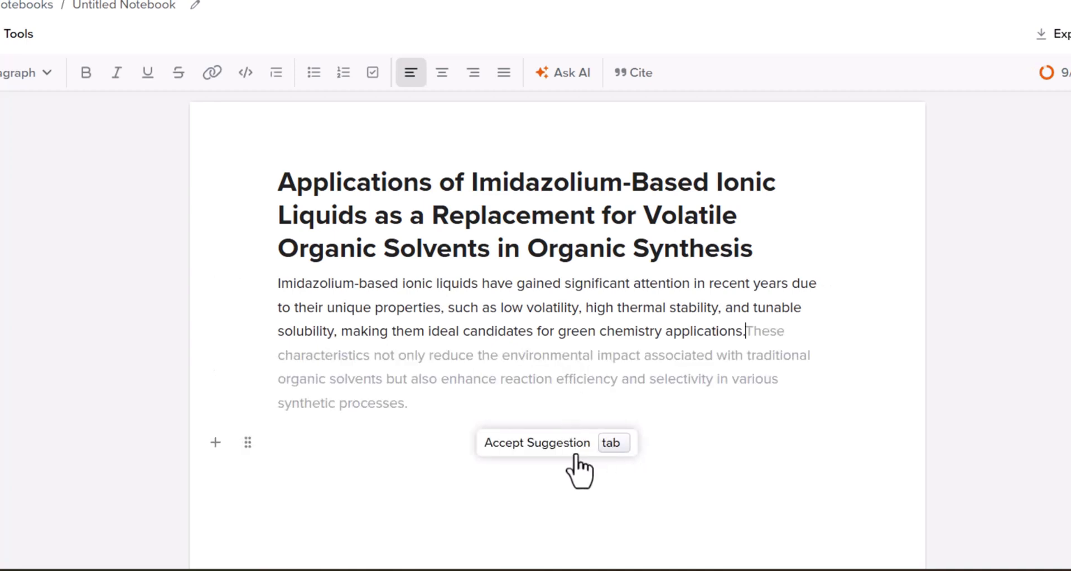
click(566, 452)
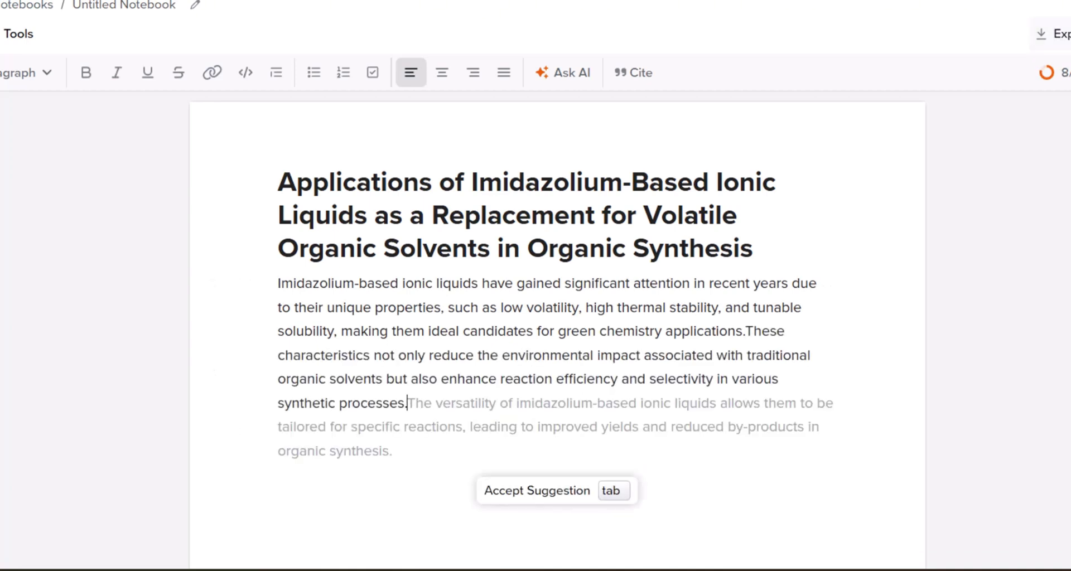
click(577, 493)
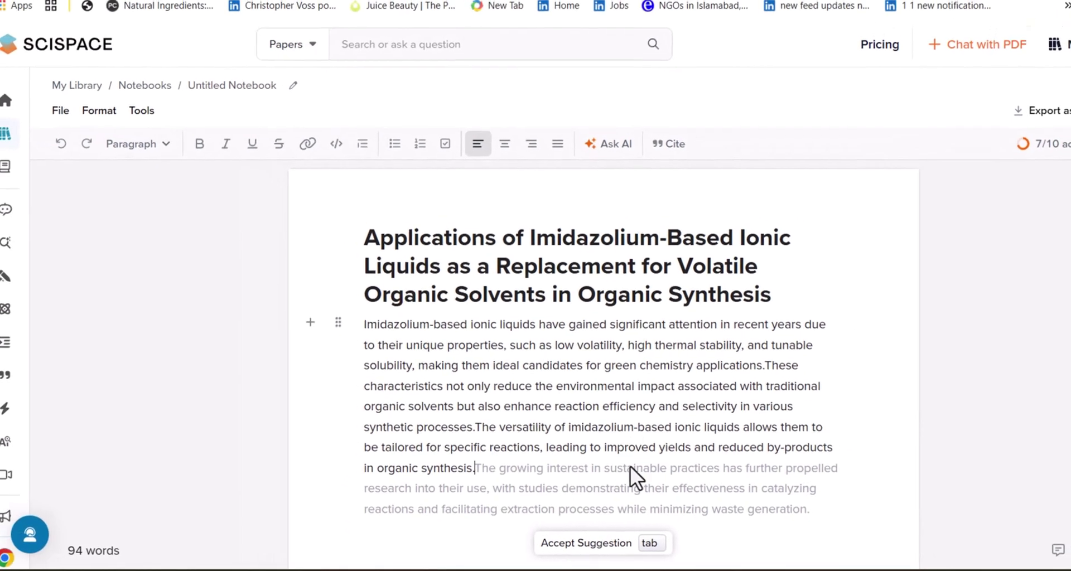
click(622, 546)
Run a Find Topics search on the pasted imidazolium ionic liquids paper title and scroll its results.
mouse_move(27, 288)
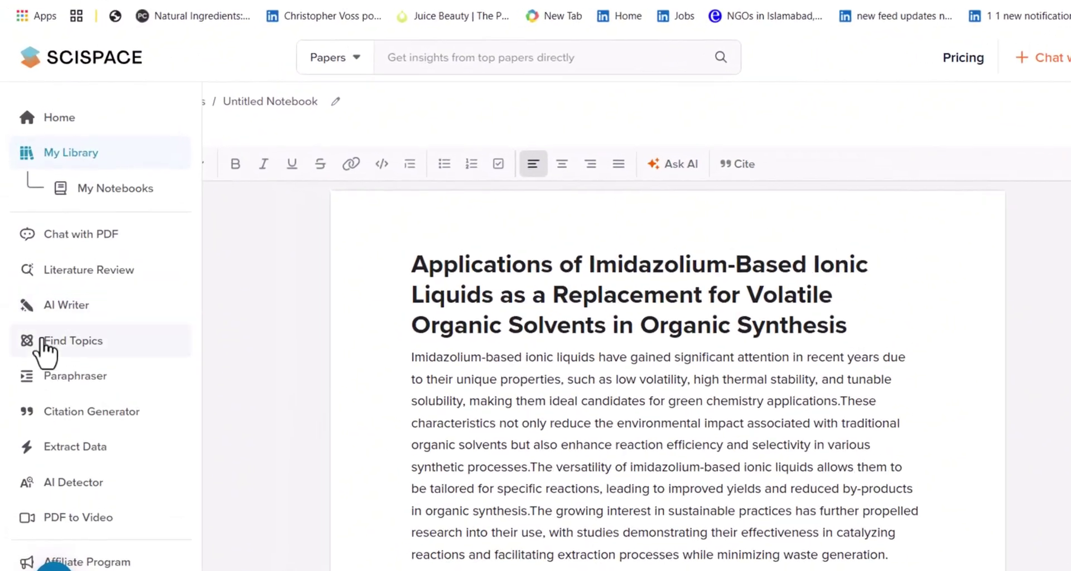
click(43, 343)
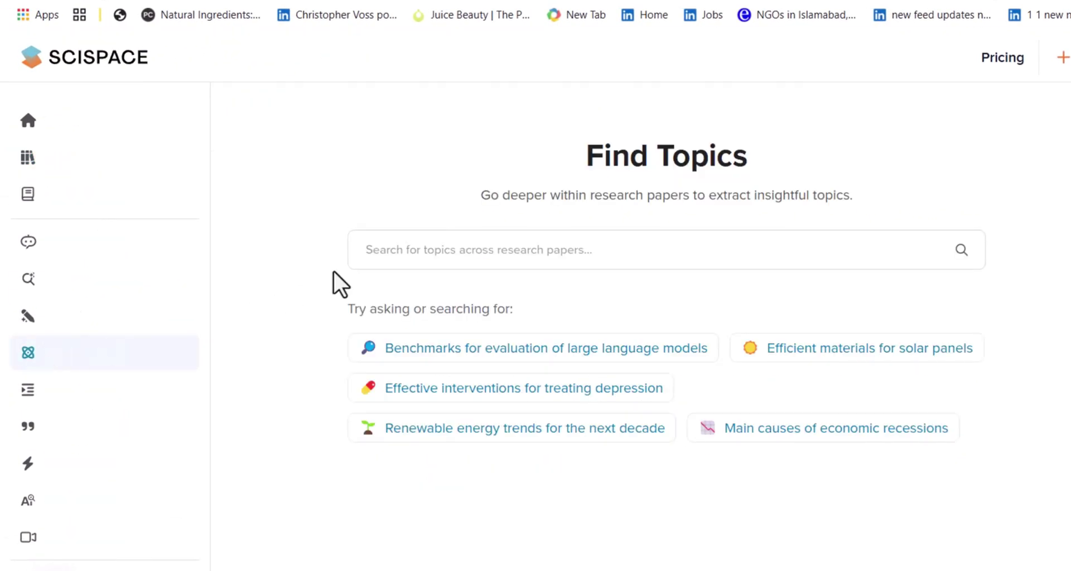
click(419, 253)
text(Applications of Imidazolium-Based Ionic Liquids as a Replacement for Volatile Organic Solvents in Organic Synthesis)
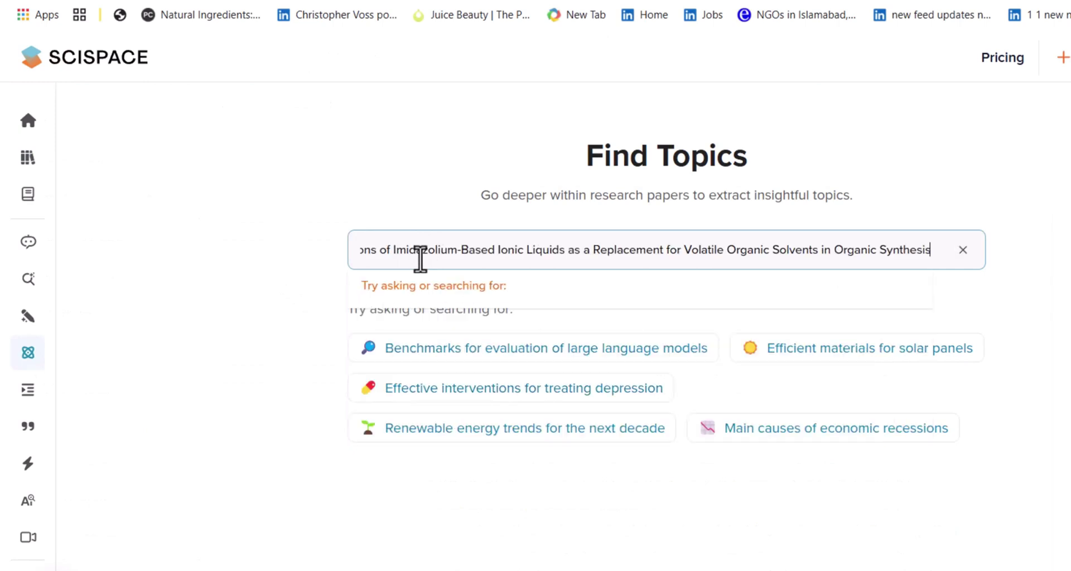
key(Return)
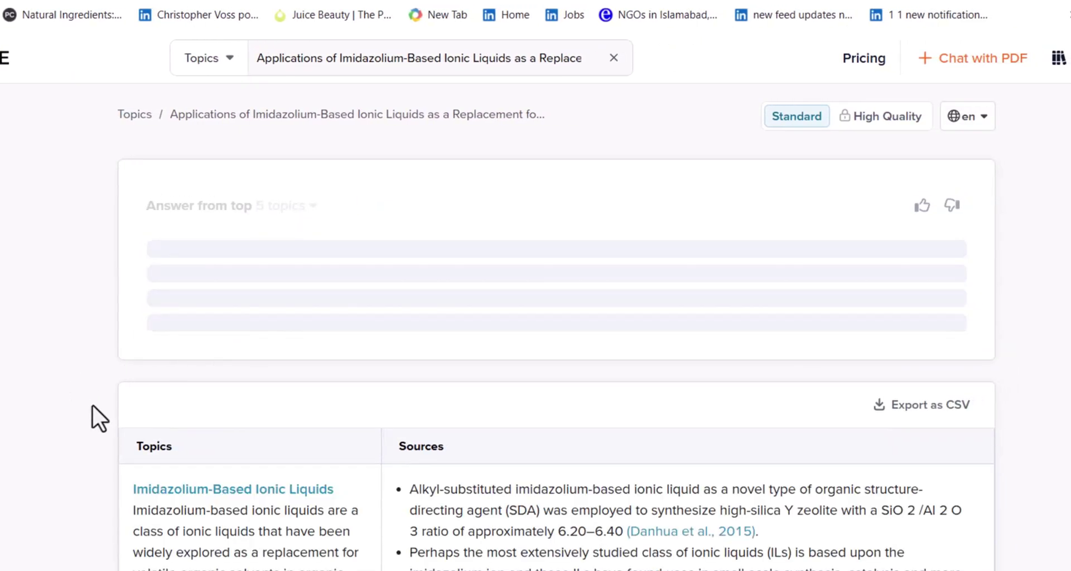
scroll(281, 408, down, 3)
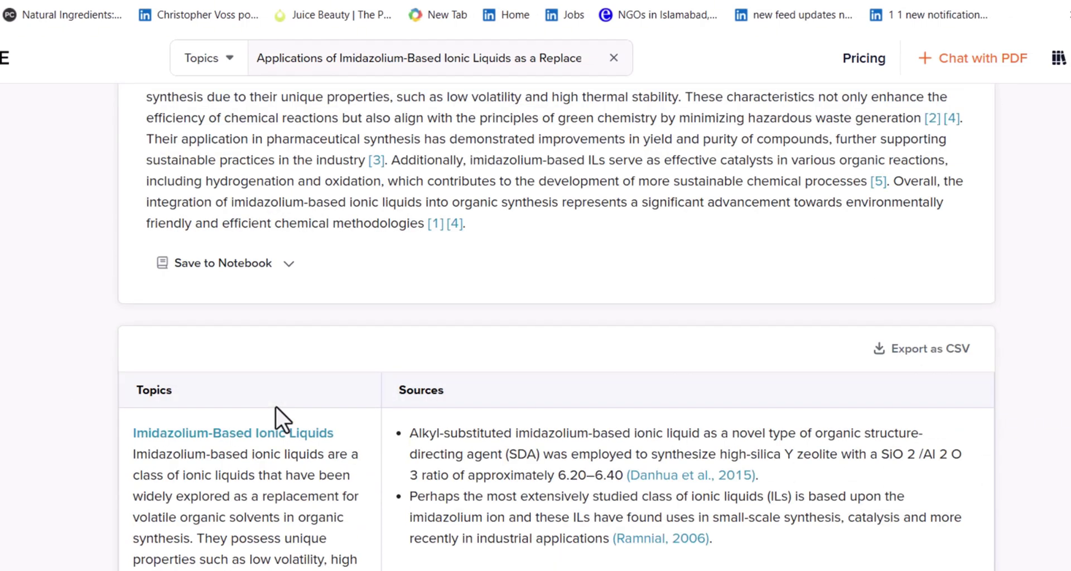
Scroll up and down through the imidazolium ionic liquids topic summary and topics table.
scroll(248, 341, up, 3)
scroll(210, 430, down, 10)
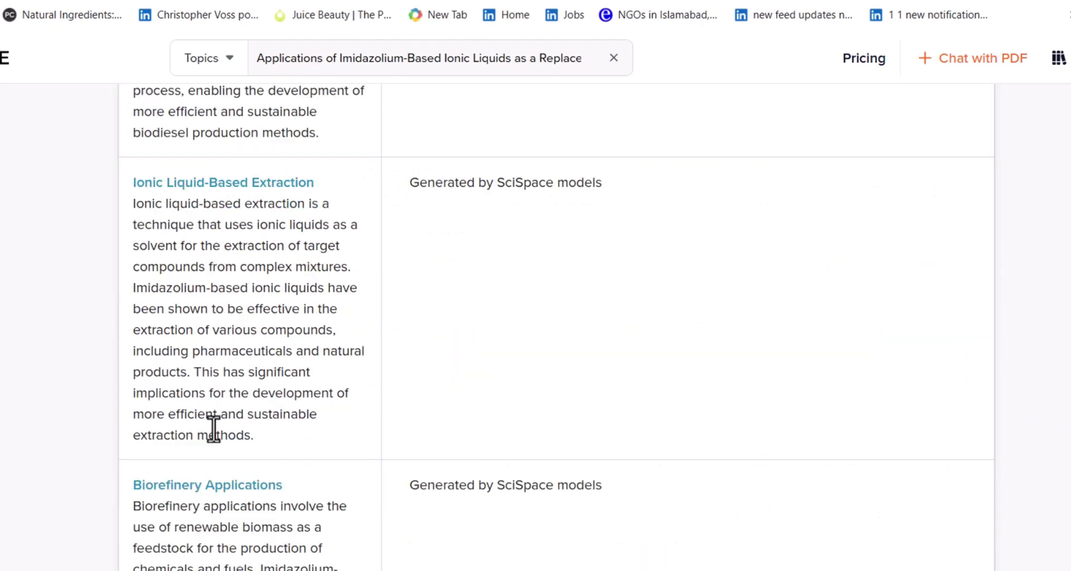
scroll(234, 236, down, 12)
scroll(243, 225, up, 3)
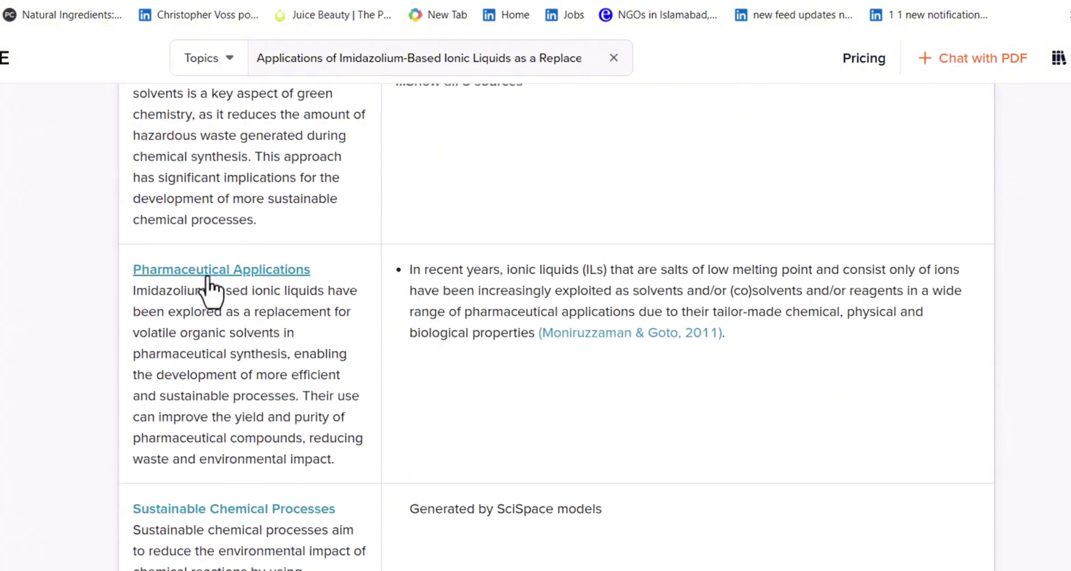
scroll(240, 285, up, 4)
scroll(234, 240, up, 4)
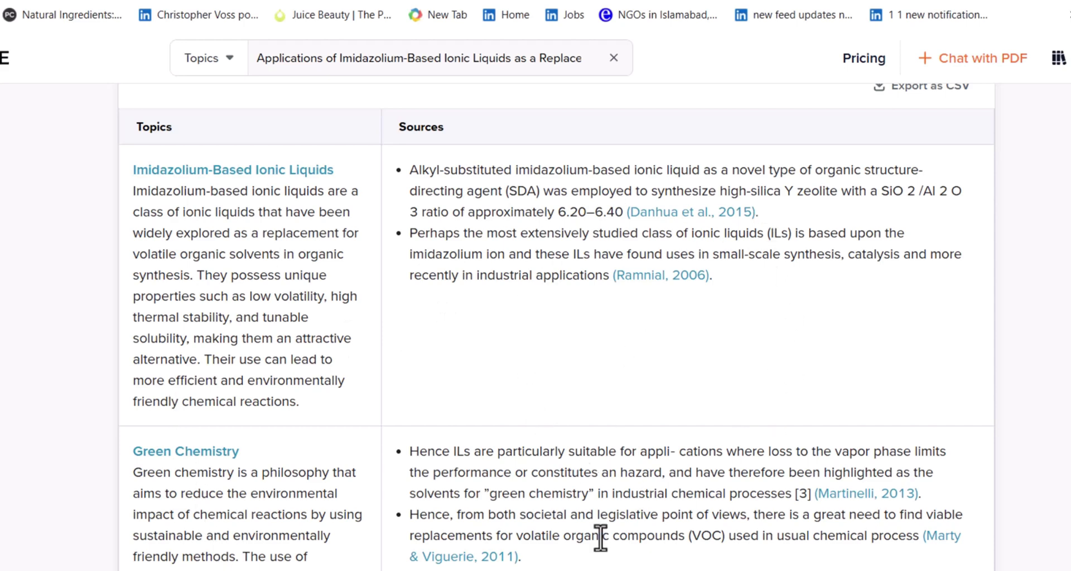
scroll(270, 447, down, 5)
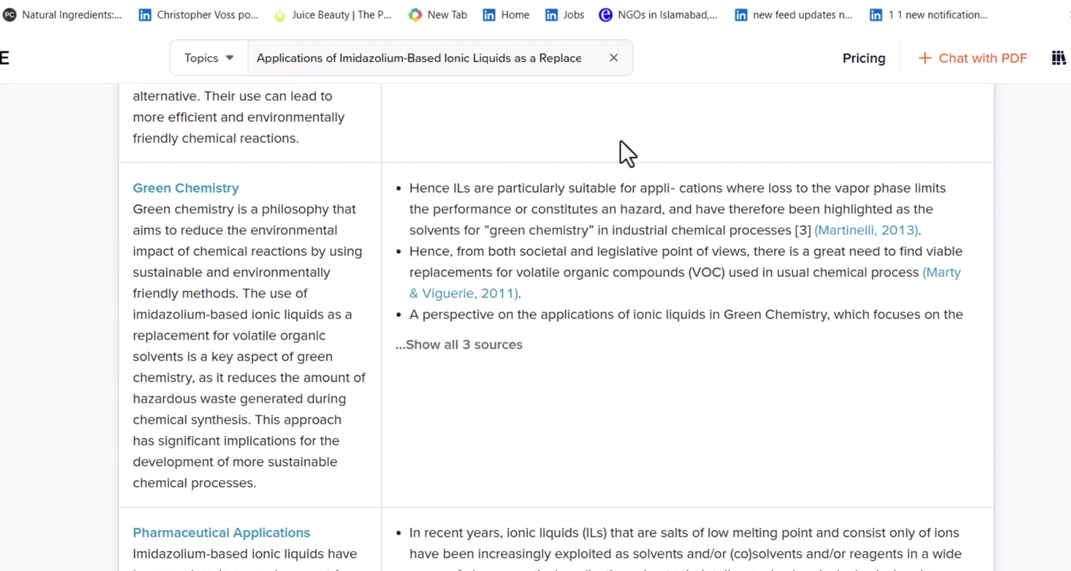
scroll(551, 397, up, 10)
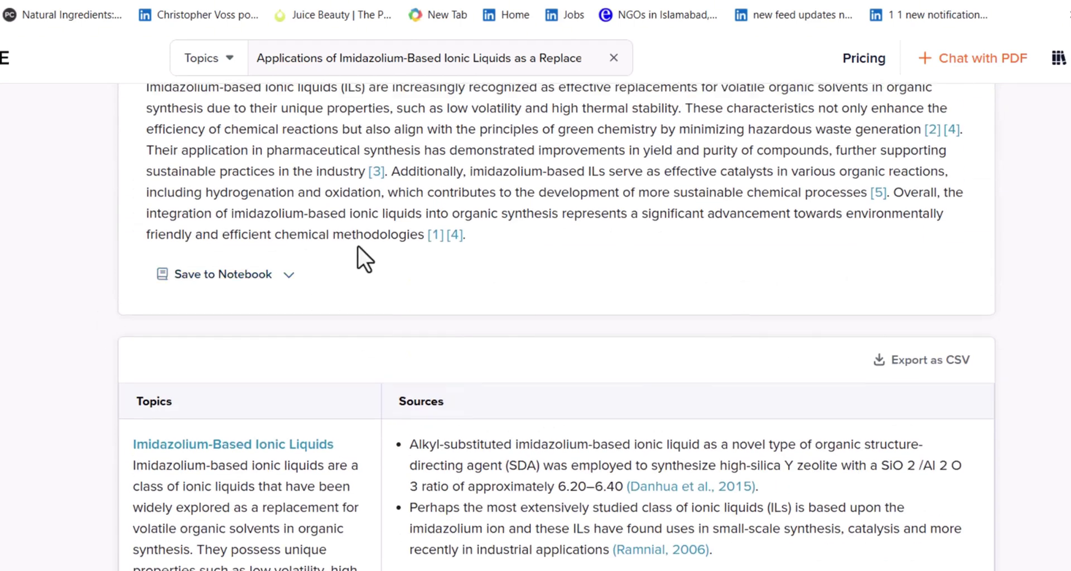
scroll(350, 241, up, 3)
scroll(460, 430, down, 5)
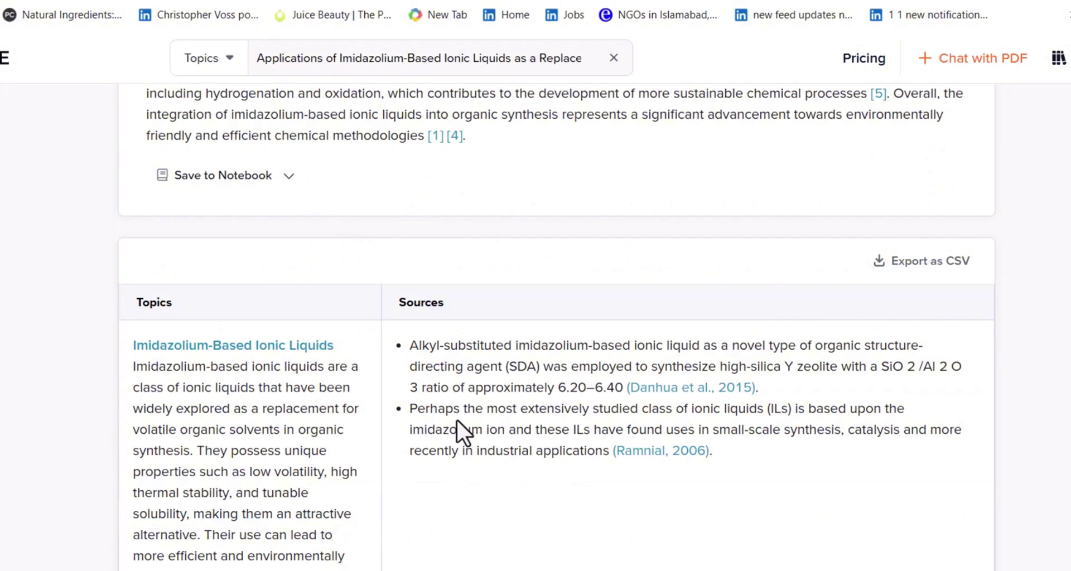
mouse_move(656, 390)
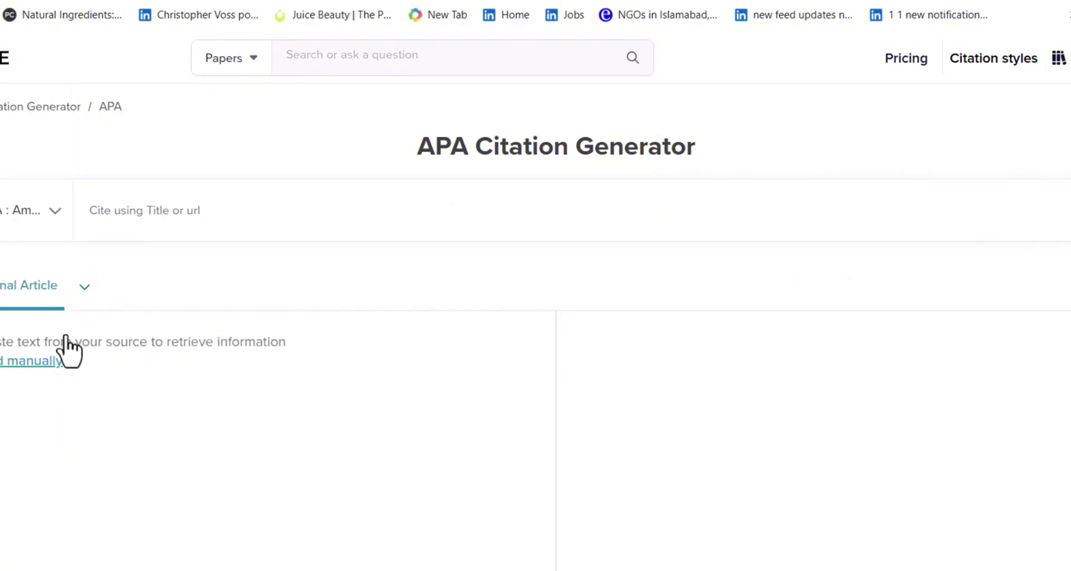
click(140, 210)
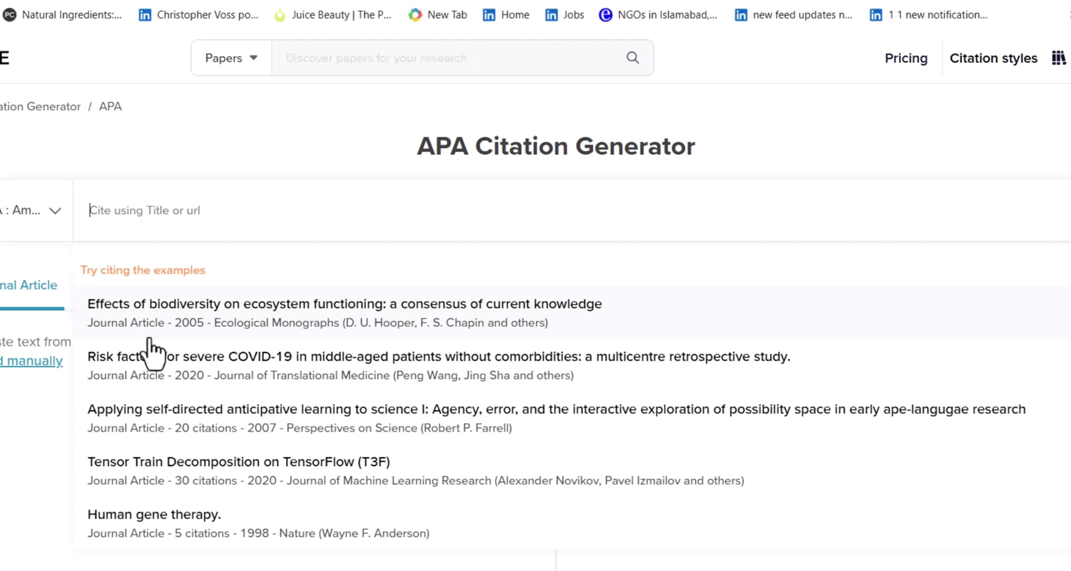
click(55, 212)
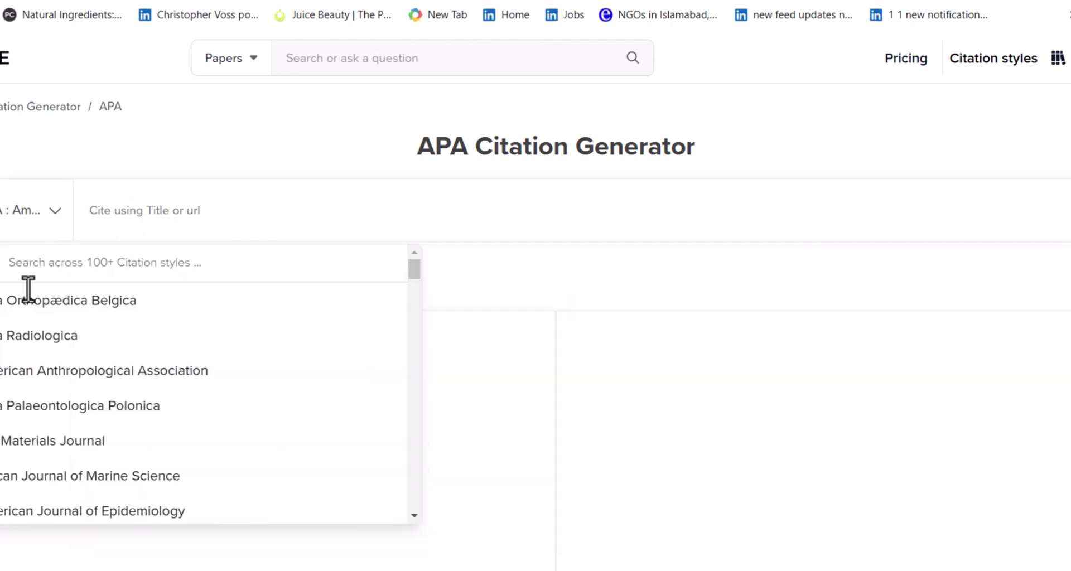
scroll(32, 370, down, 6)
scroll(35, 377, down, 12)
scroll(35, 377, down, 3)
click(135, 207)
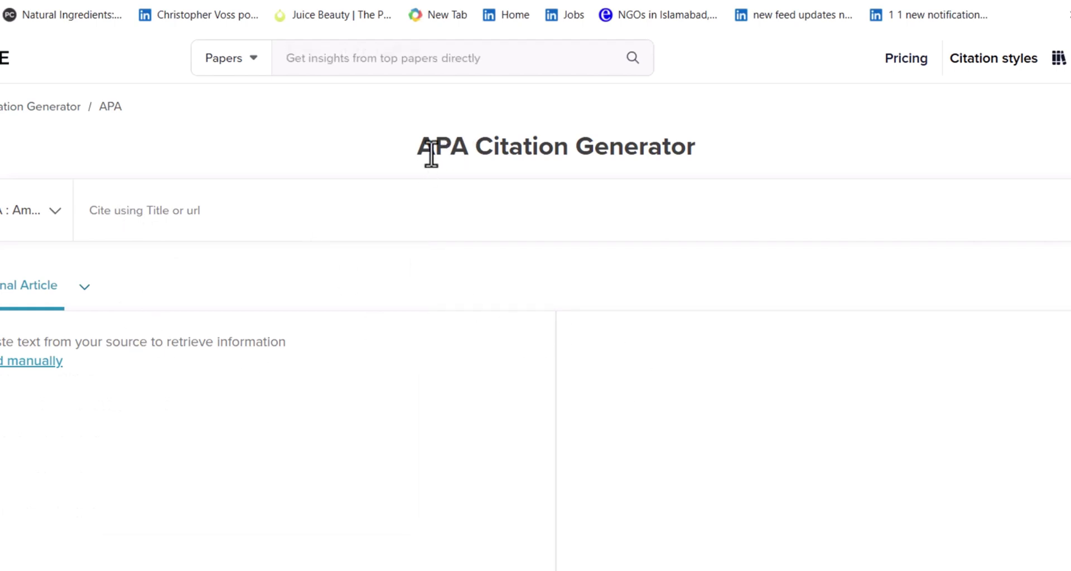
double_click(475, 149)
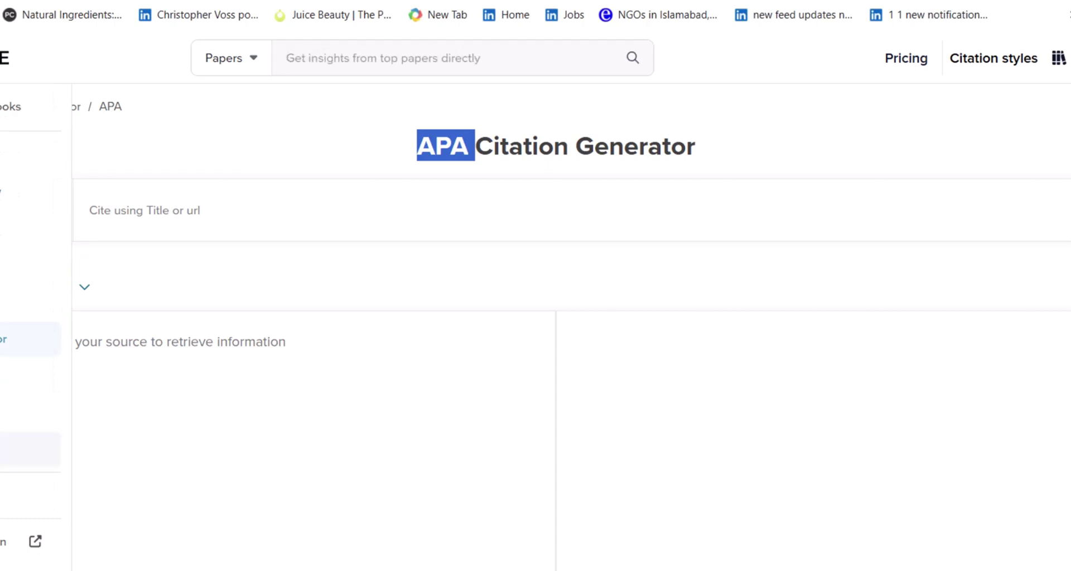
scroll(30, 335, down, 1)
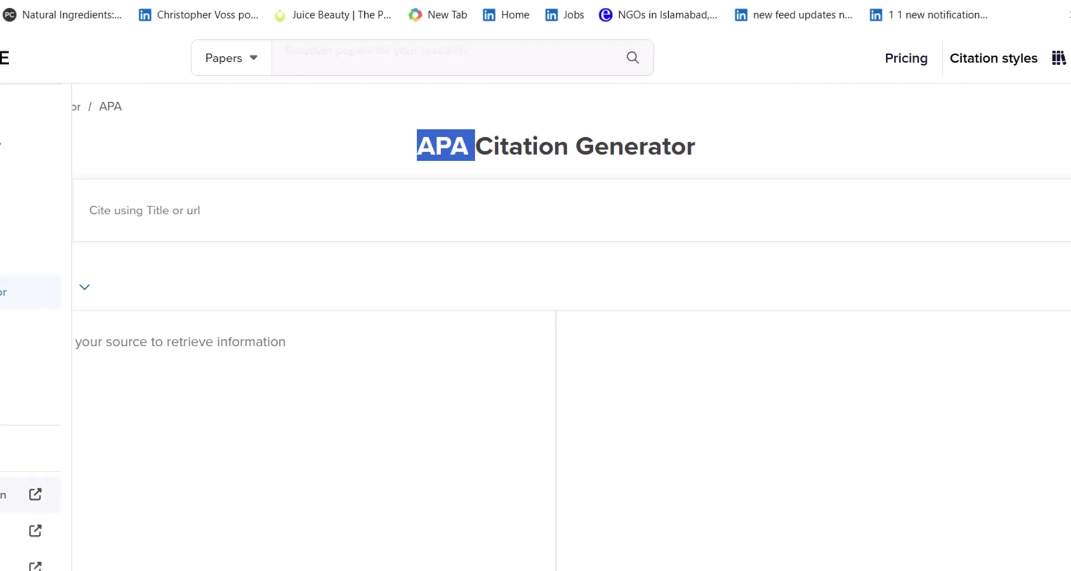